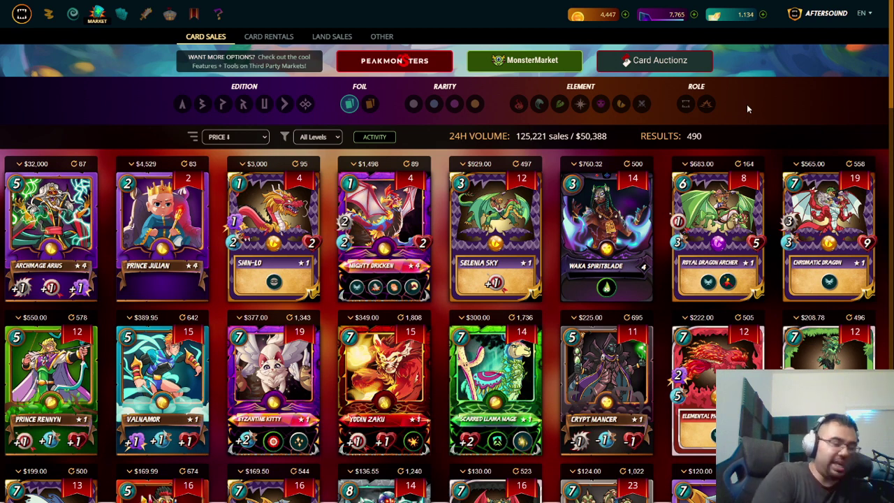
Step: Transfer 100 Dark Energy Crystals (DEC) out of the game to the Hive Engine wallet and approve the transaction
left_click(672, 18)
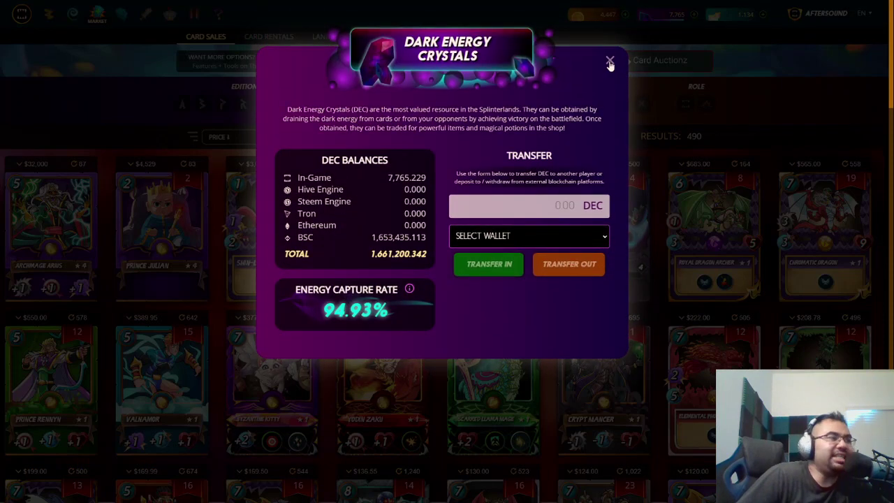
left_click(548, 202)
type("100")
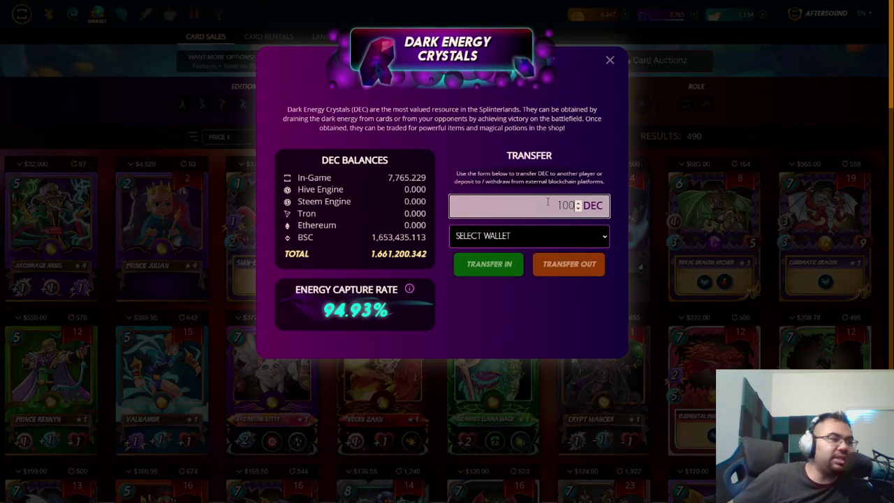
left_click(546, 241)
left_click(537, 261)
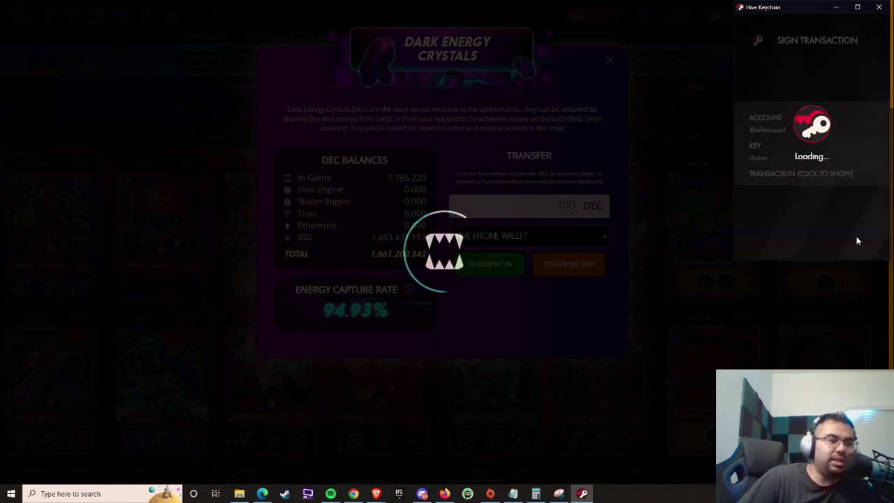
Step: Leave full-screen view, switch to the Tribaldex site and open the Swap page of its Diesel Pools
key("F11")
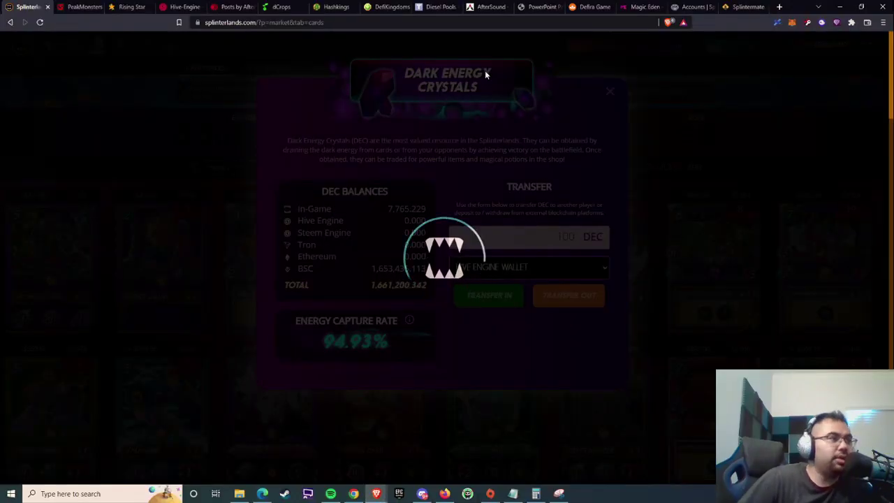
left_click(438, 7)
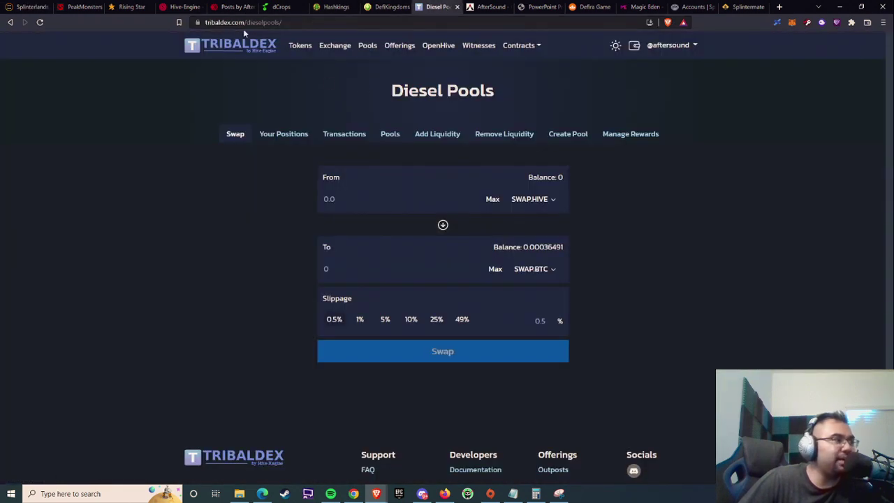
left_click(257, 46)
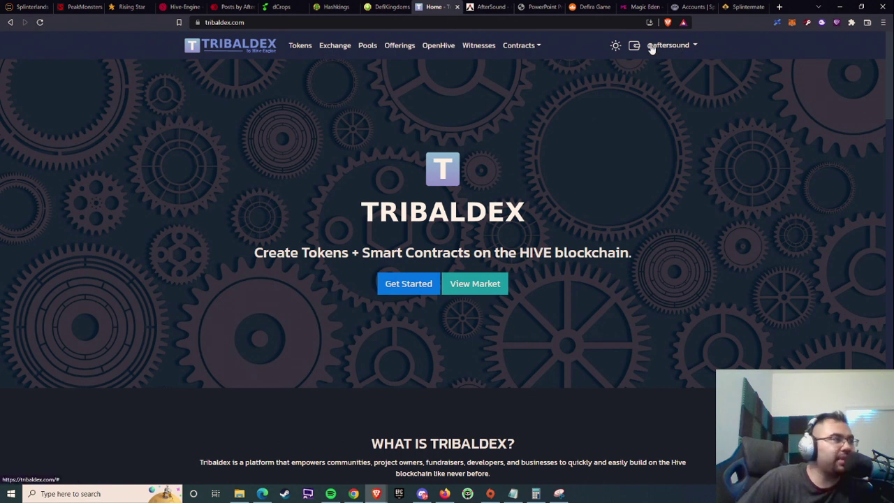
left_click(368, 45)
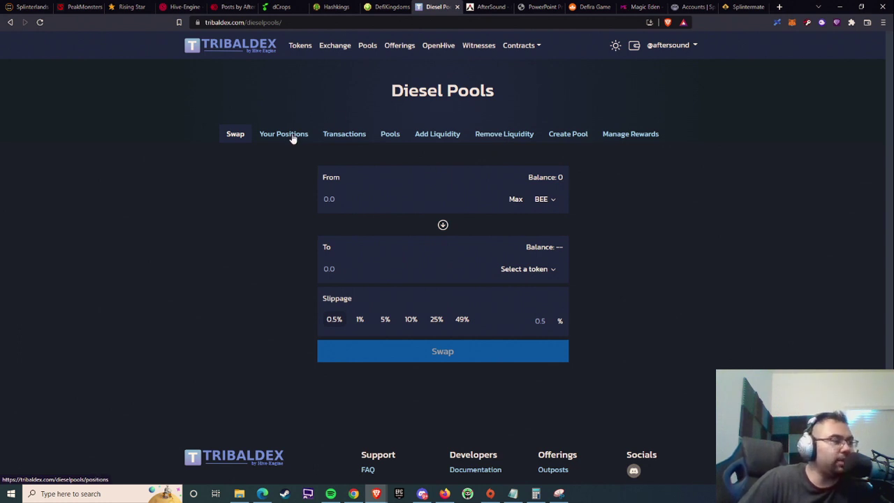
left_click(235, 137)
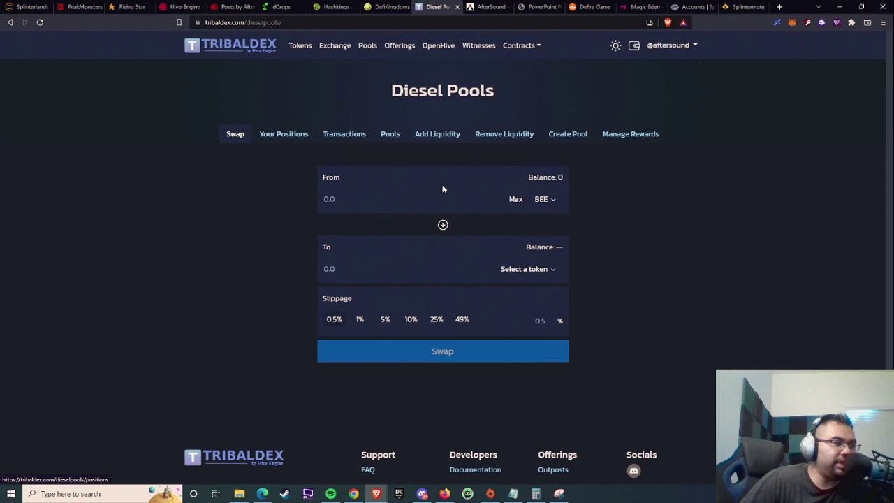
Step: Set up the token swap with DEC as the source token and SPS as the token to receive
left_click(551, 201)
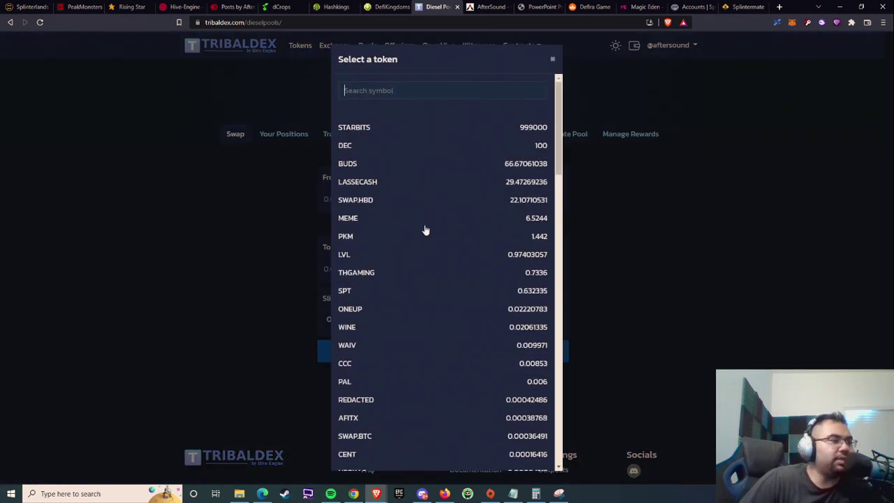
left_click(537, 146)
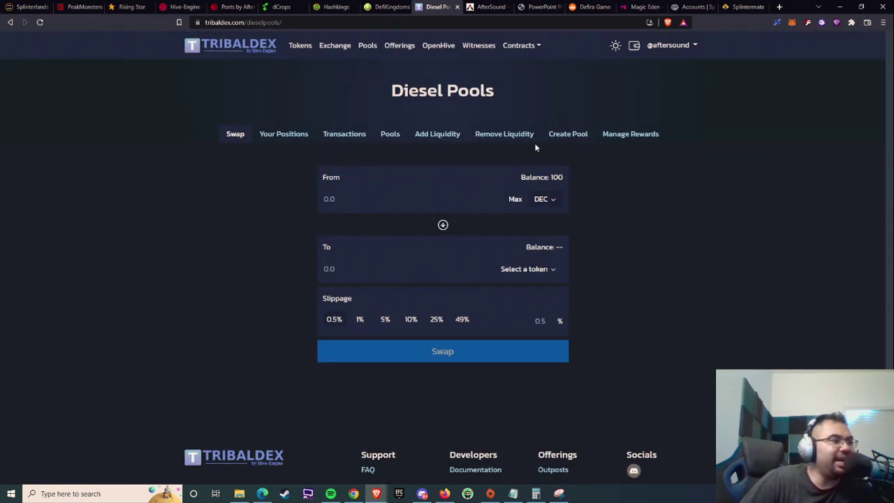
left_click(548, 271)
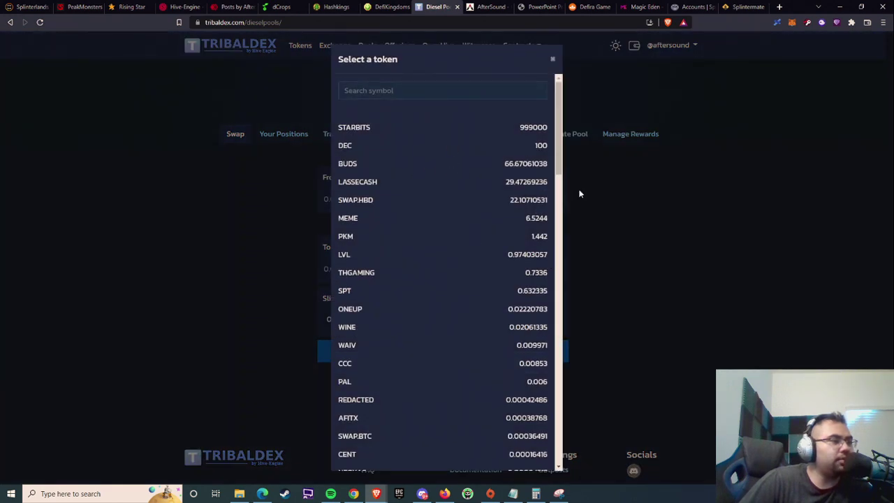
left_click(622, 199)
left_click(542, 269)
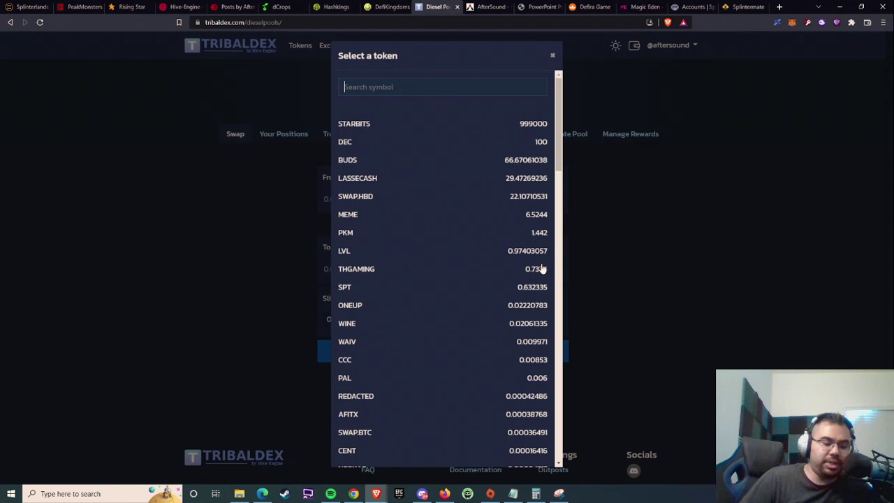
type("sps")
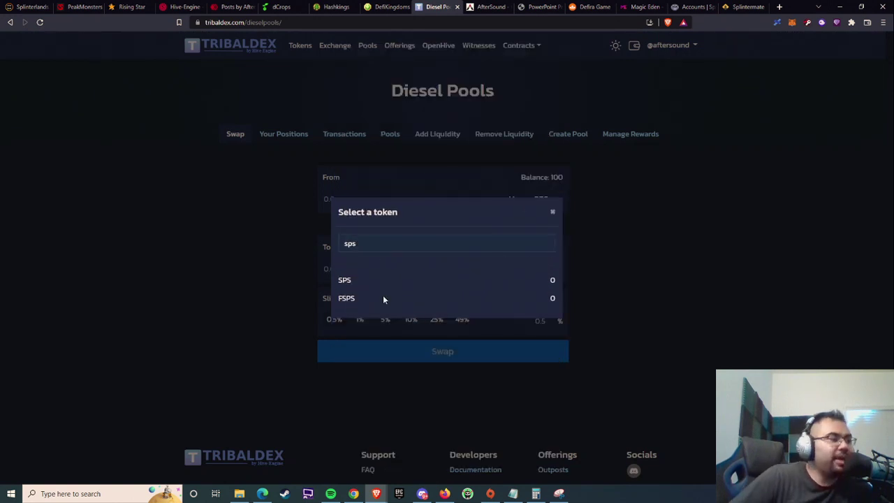
left_click(378, 275)
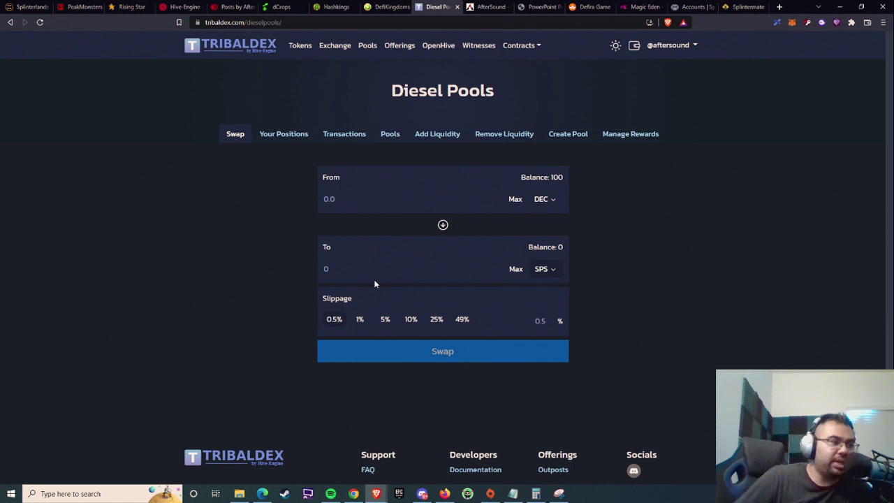
Step: Swap 50 DEC for SPS and approve the transaction in Hive Keychain
left_click(338, 197)
type("50")
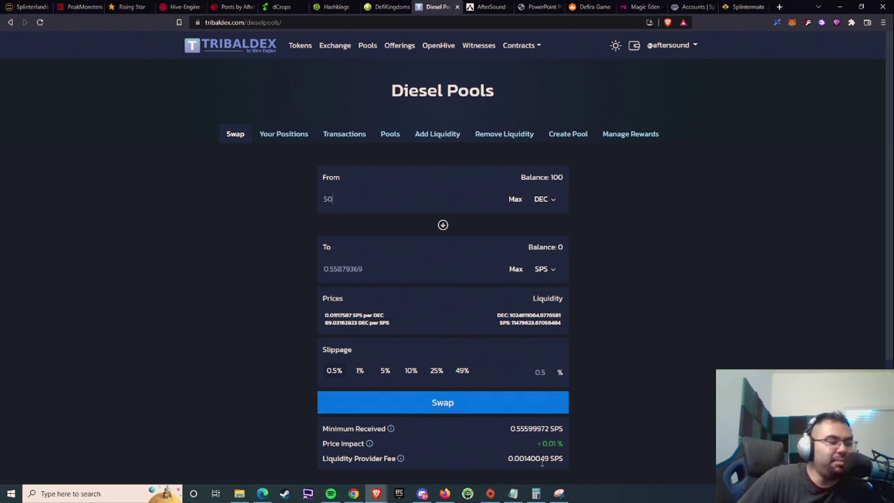
left_click(471, 405)
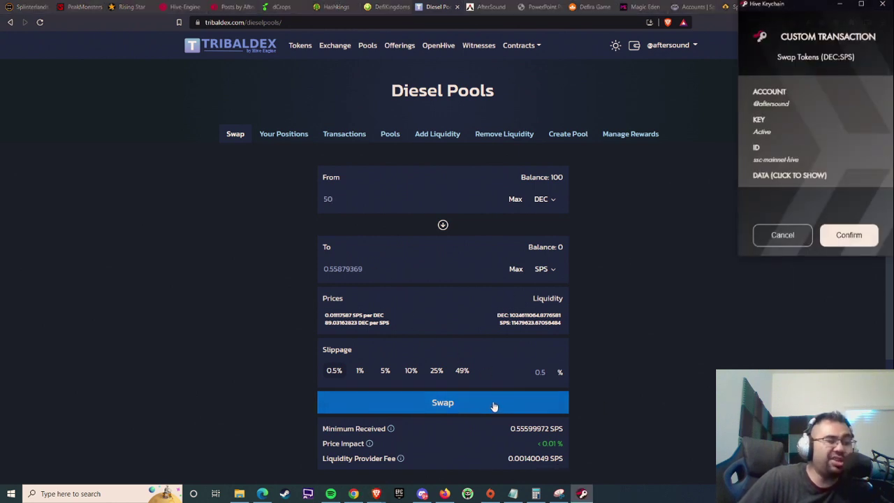
left_click(859, 238)
left_click(834, 229)
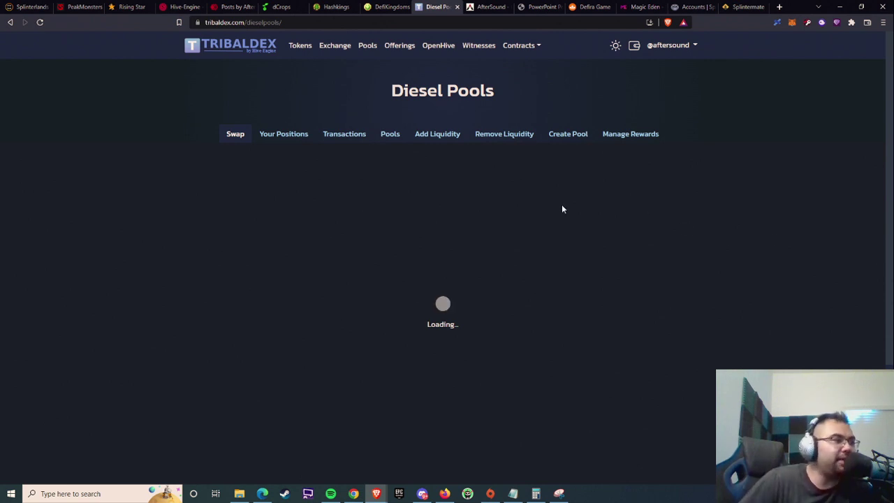
left_click(234, 146)
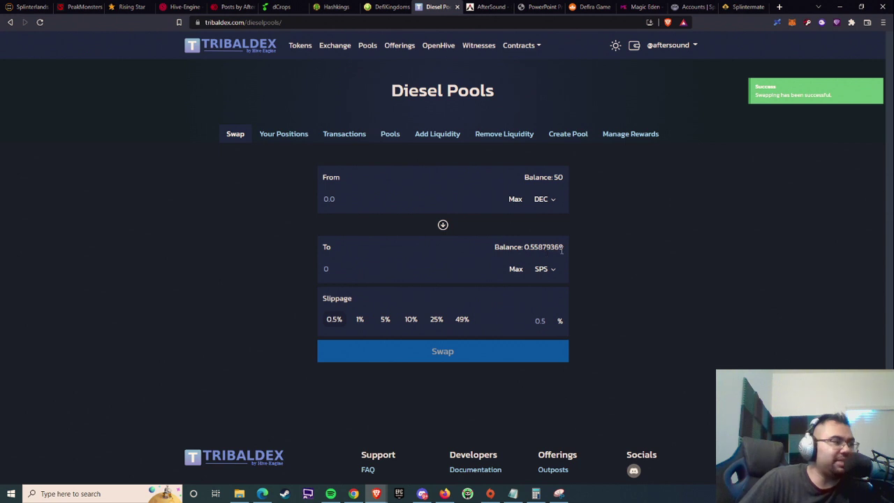
Step: Open the form for adding liquidity and choose the DEC:SPS pool
left_click(437, 134)
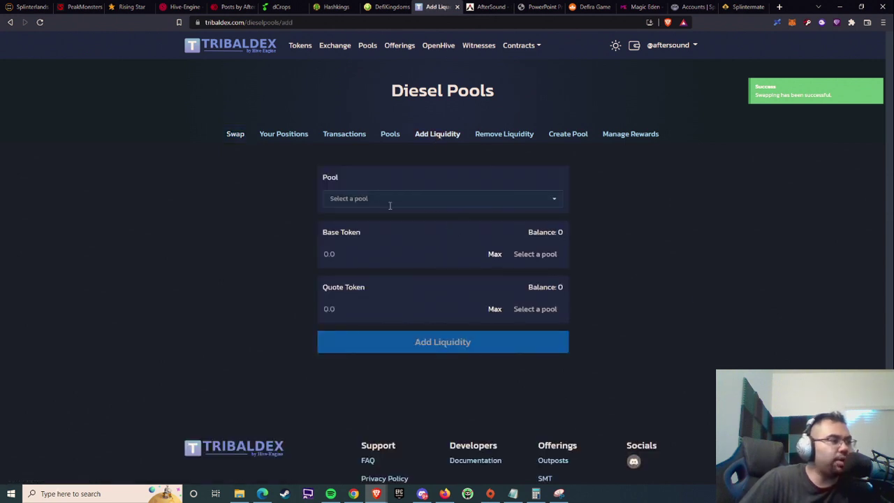
left_click(393, 200)
type("s")
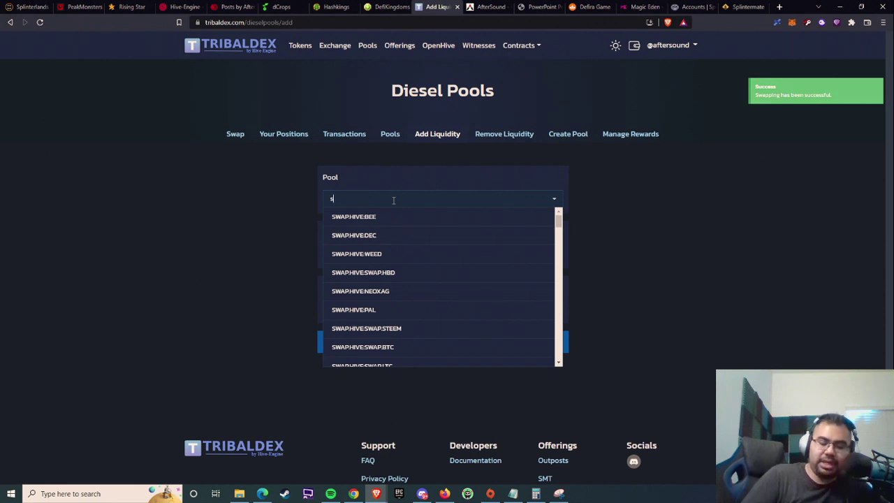
type("ps")
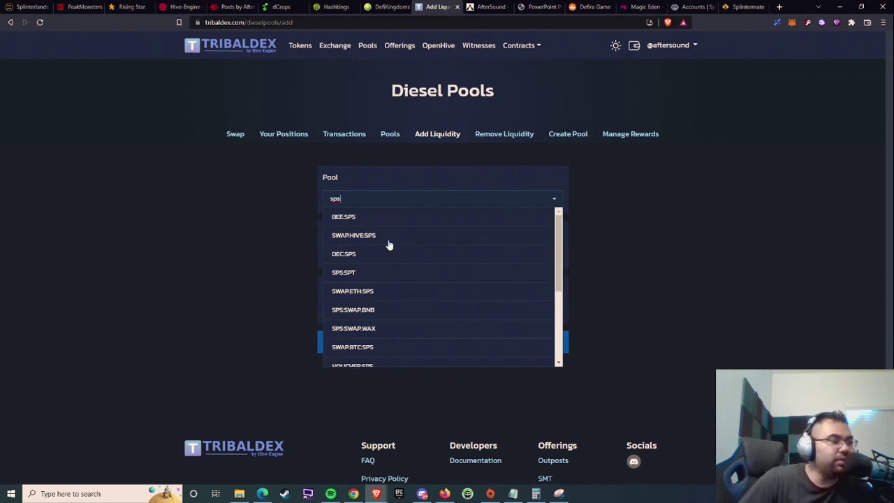
scroll(396, 261, "down", 5)
scroll(430, 278, "up", 5)
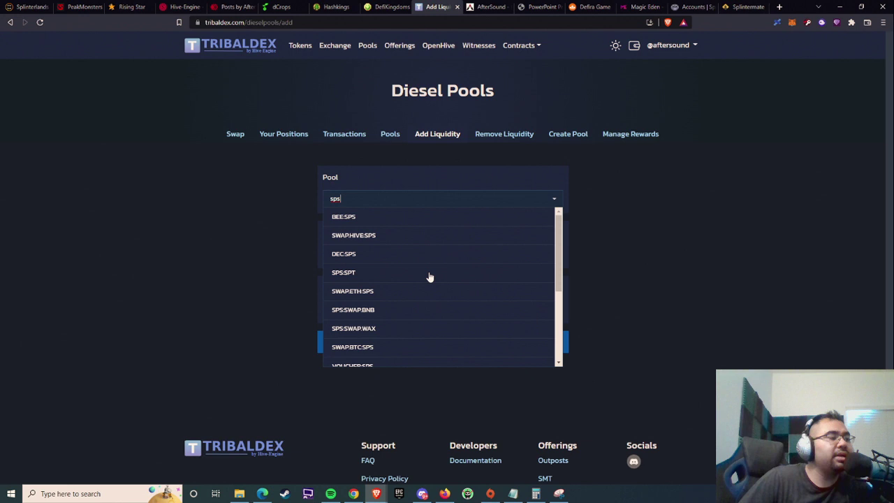
left_click(358, 256)
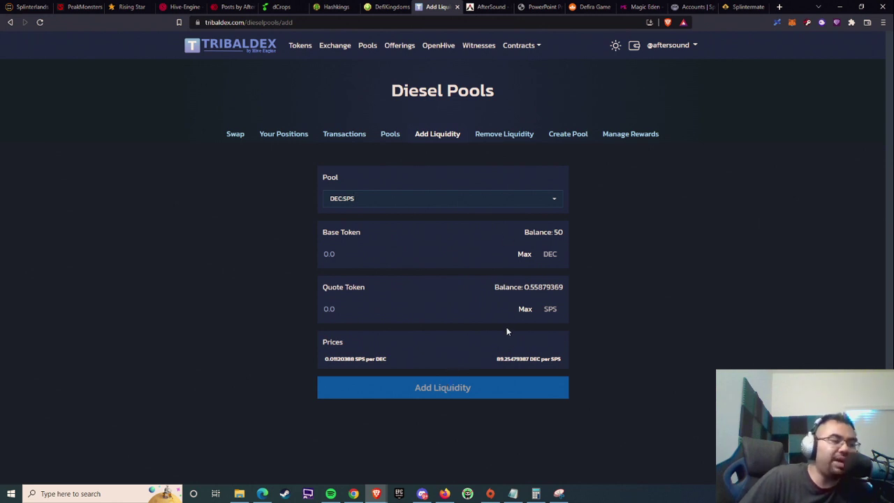
Step: Add liquidity to the pool using the maximum SPS amount with 49.875 DEC, and approve the transaction in Hive Keychain
left_click(527, 256)
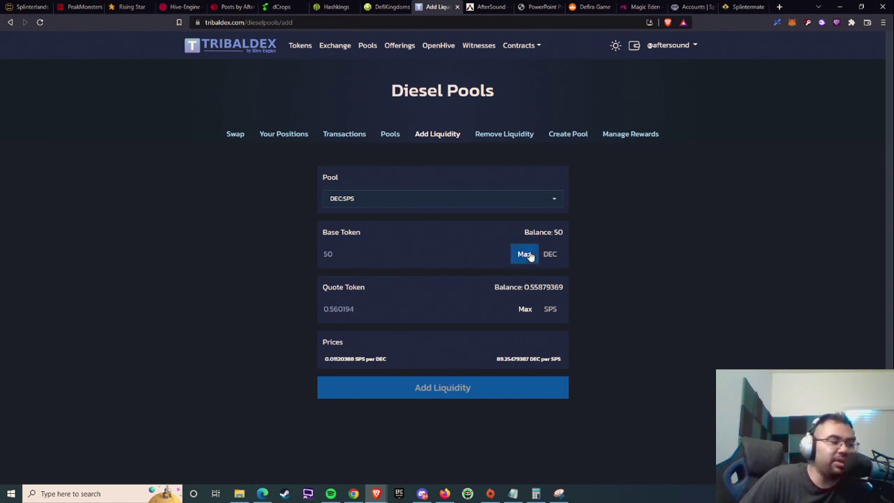
left_click(525, 312)
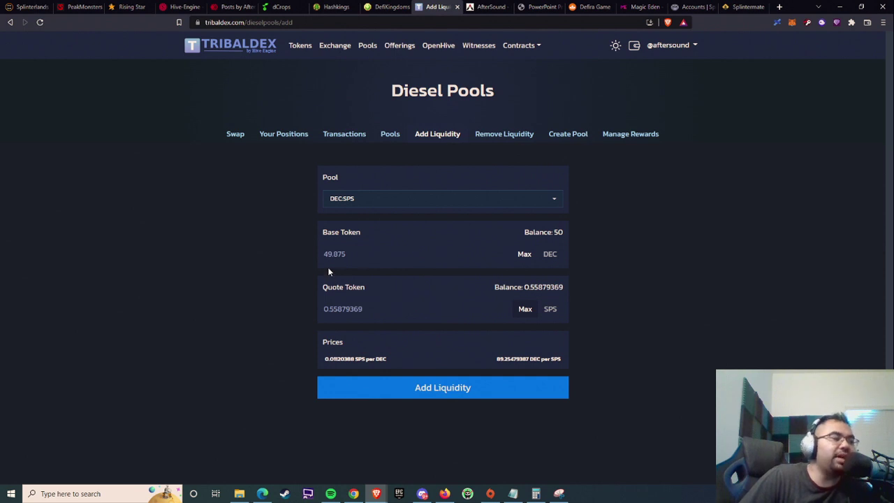
left_click(471, 392)
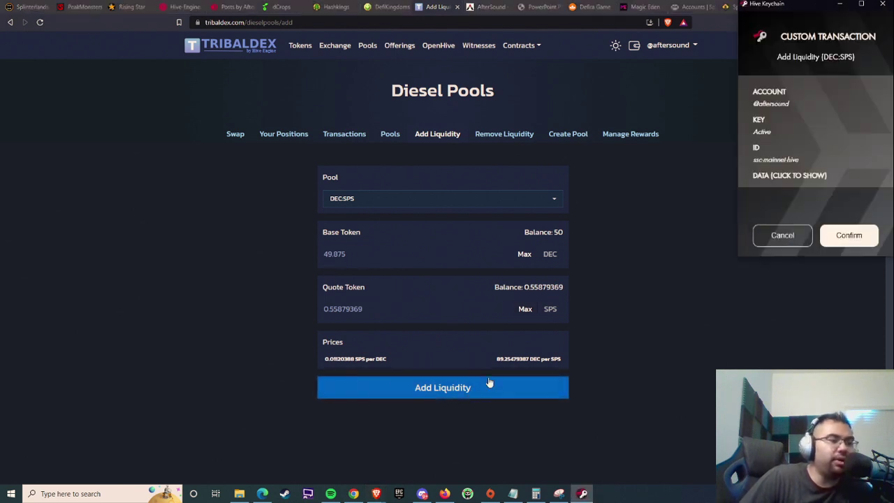
left_click(854, 238)
left_click(838, 227)
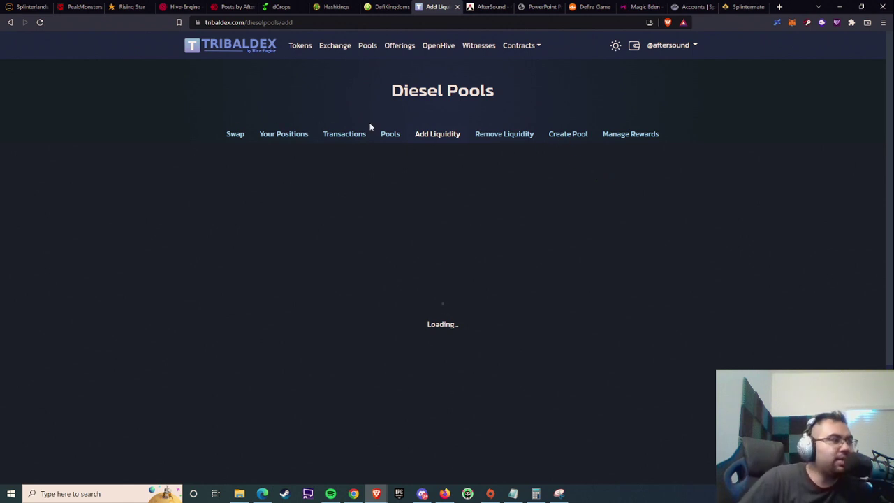
Step: Review your liquidity positions, examining the DEC:SPS pool's base and quote quantities and the shares held per pool
left_click(279, 135)
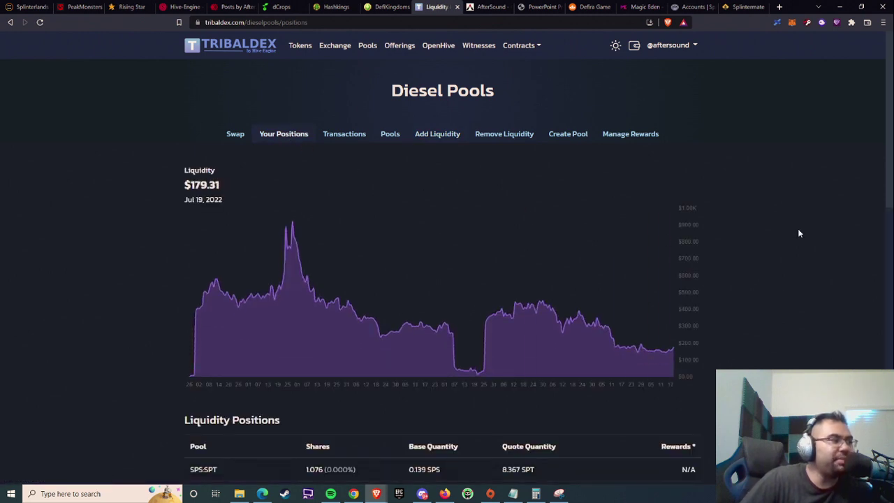
scroll(790, 237, "down", 1)
scroll(779, 244, "down", 1)
scroll(756, 236, "down", 2)
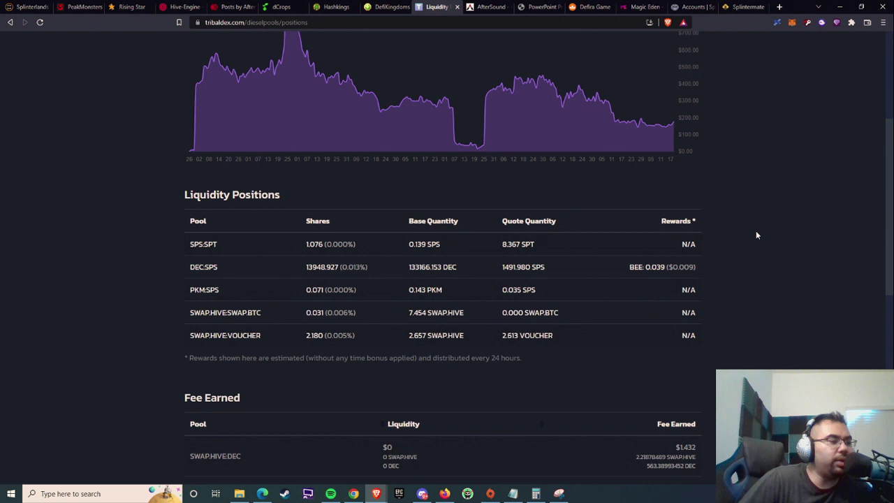
left_click_drag(156, 193, 291, 191)
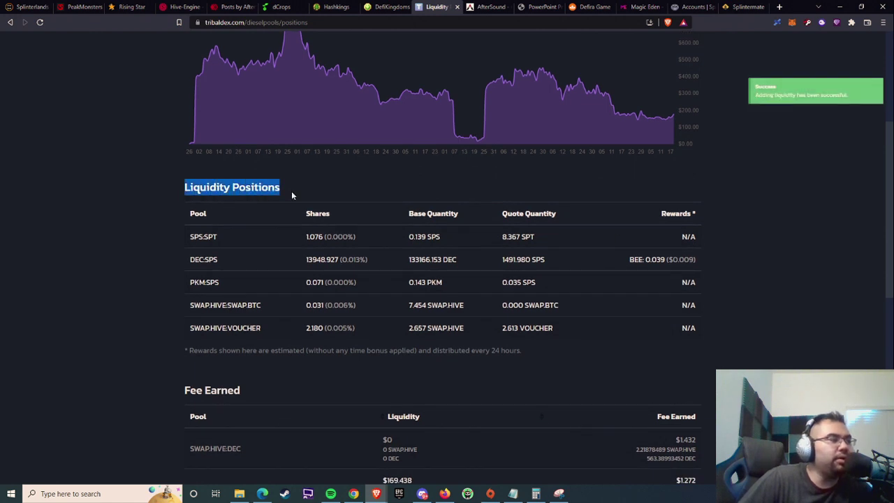
left_click(278, 199)
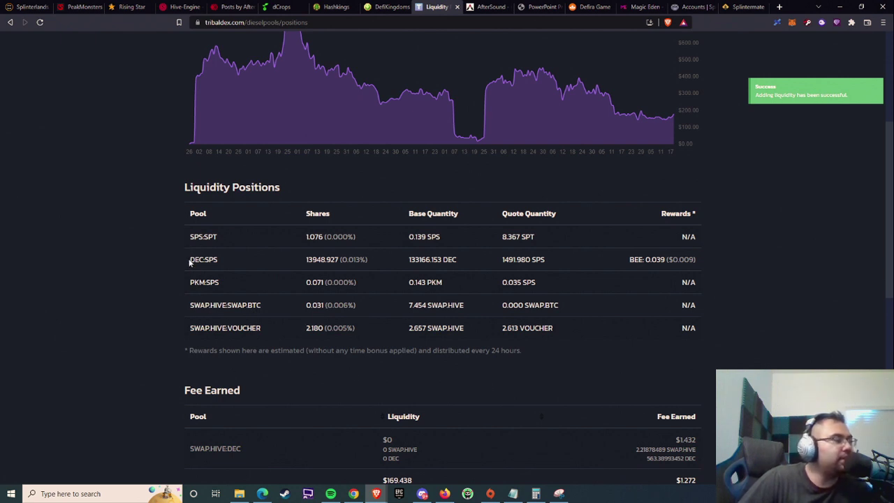
left_click_drag(189, 262, 219, 262)
left_click(418, 264)
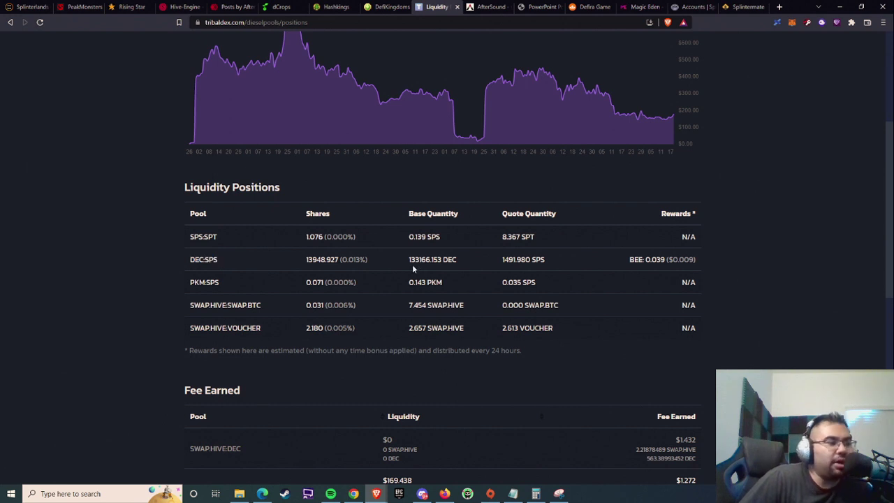
left_click_drag(408, 259, 532, 262)
left_click(523, 273)
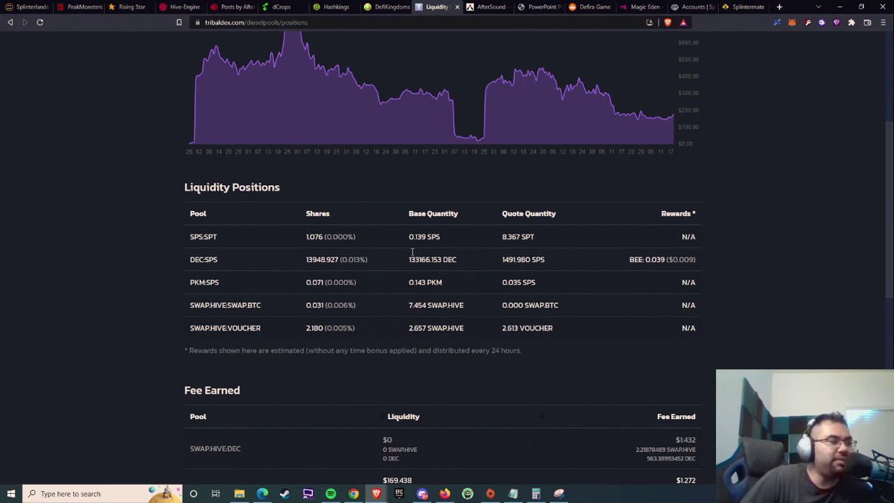
left_click_drag(306, 238, 358, 246)
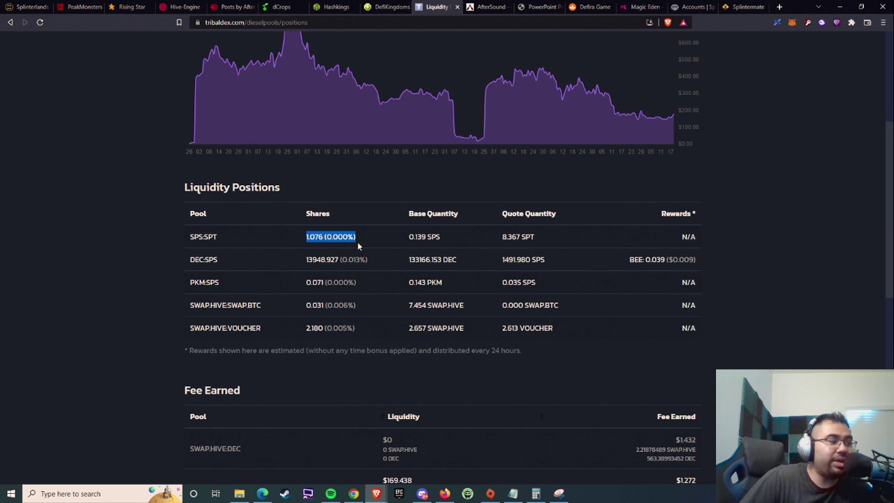
left_click(315, 261)
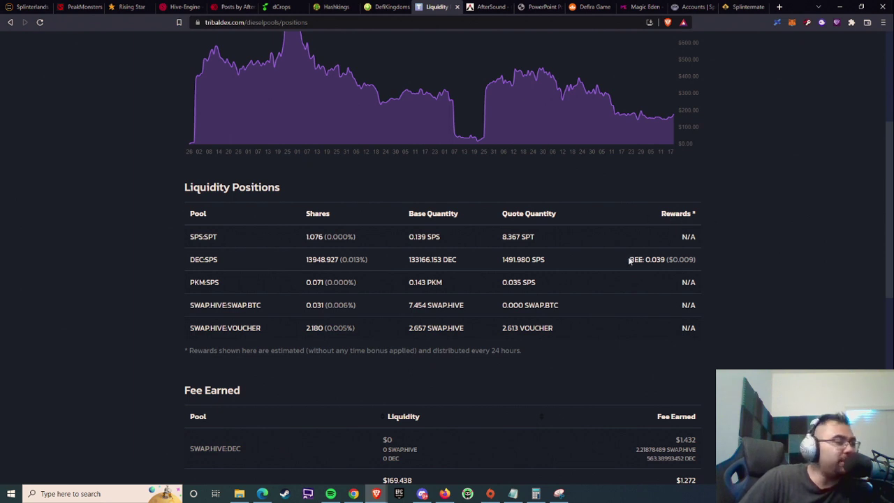
Step: Examine the estimated rewards for the DEC:SPS pool and the other pools in your liquidity positions
left_click_drag(629, 260, 697, 260)
left_click(696, 260)
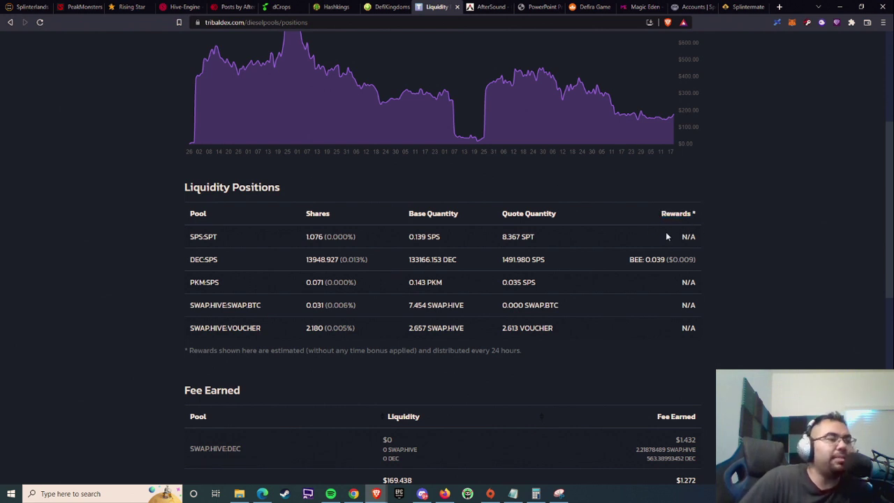
left_click_drag(660, 215, 700, 238)
left_click(702, 243)
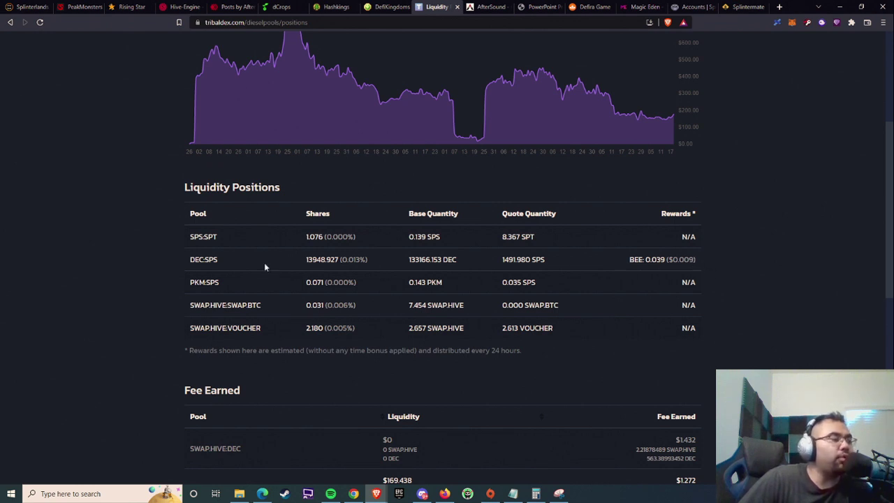
left_click_drag(629, 259, 700, 265)
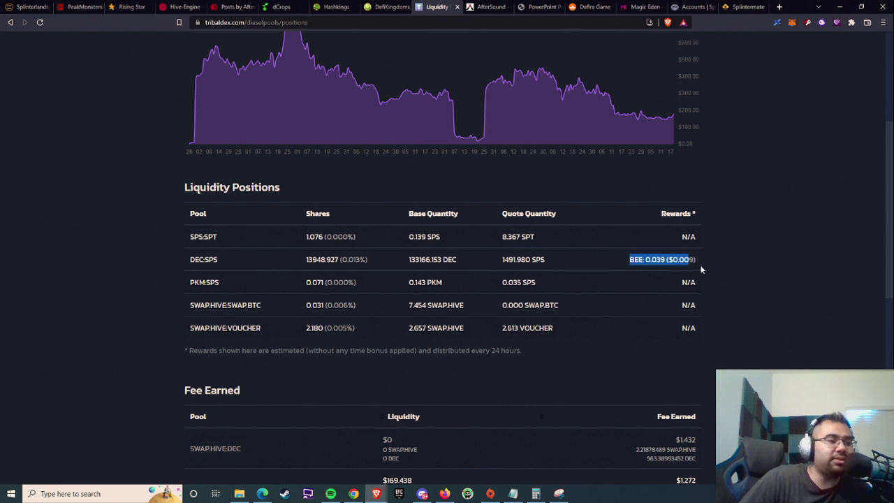
left_click(701, 266)
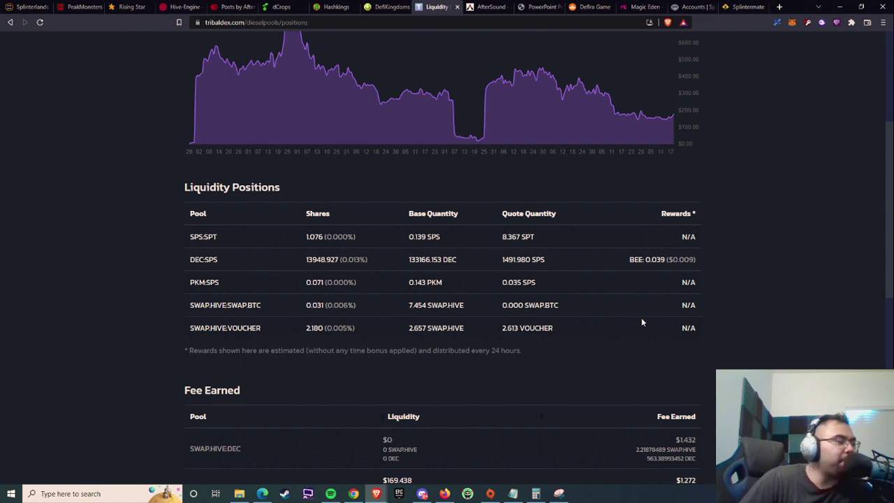
Step: Review the Fee Earned table, examining the dollar value of the liquidity held in each pool
scroll(641, 322, "down", 3)
scroll(697, 309, "up", 1)
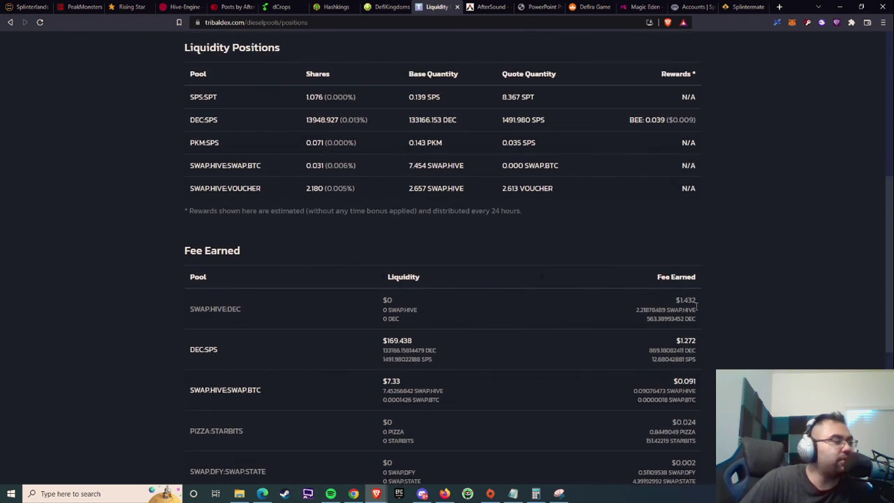
scroll(696, 306, "down", 3)
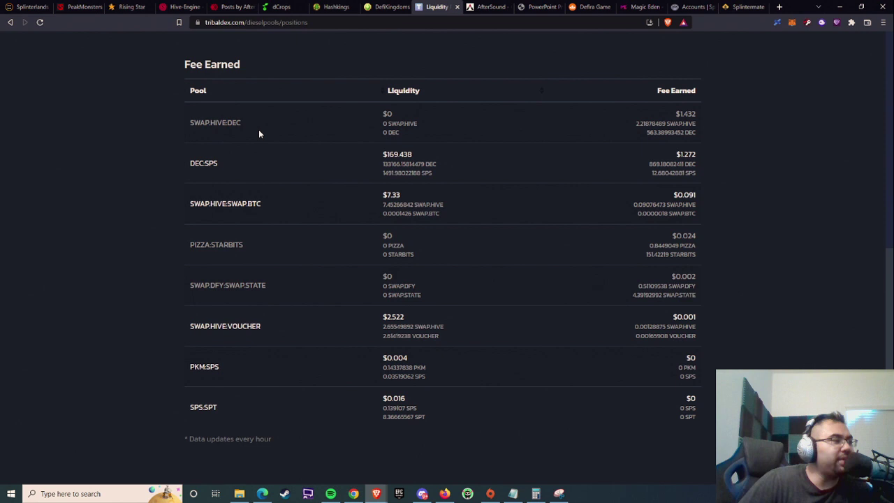
left_click_drag(381, 155, 413, 155)
left_click(366, 201)
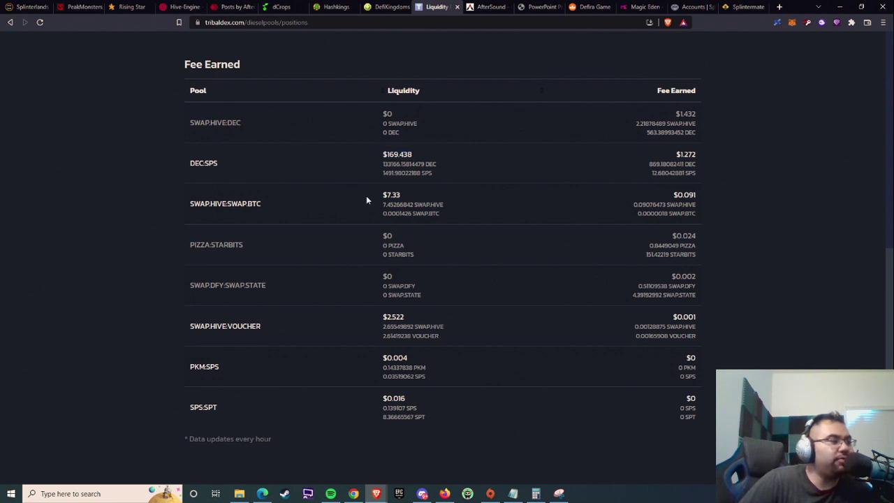
left_click_drag(382, 195, 403, 196)
left_click_drag(383, 234, 405, 246)
left_click_drag(383, 316, 405, 317)
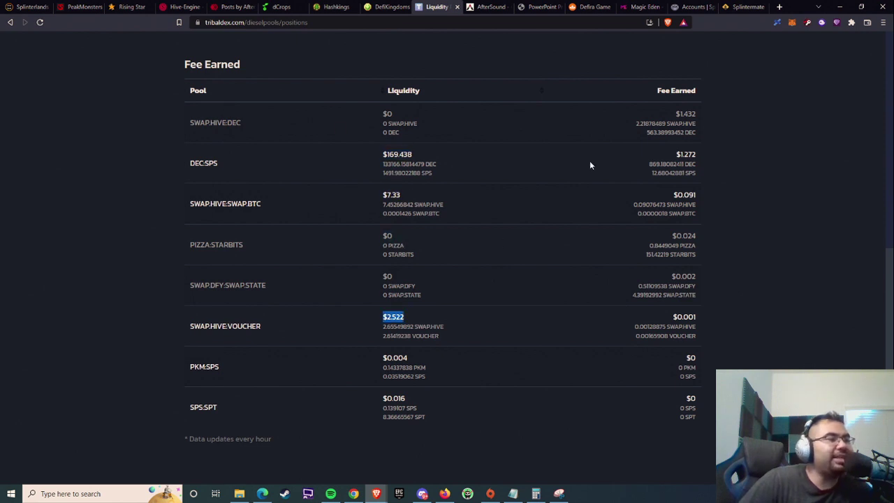
Step: Examine the fees earned by the DEC:SPS pool and compare them with the other pools
left_click_drag(674, 155, 701, 155)
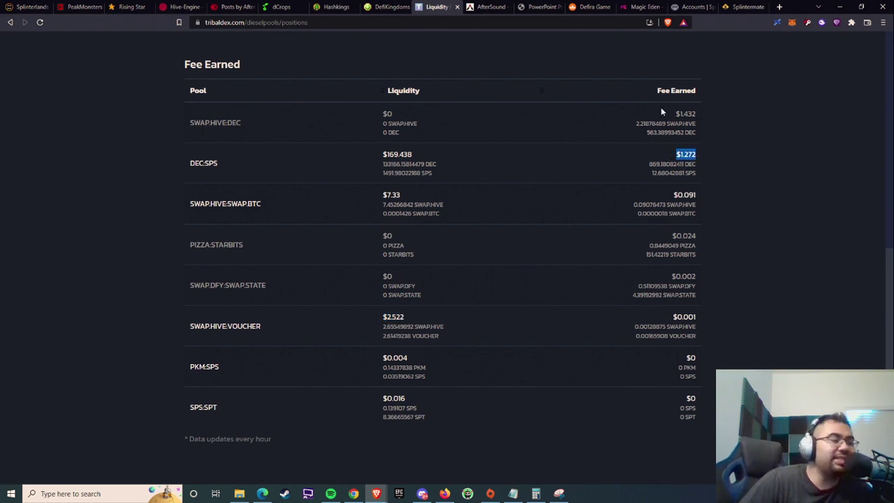
scroll(724, 201, "up", 3)
scroll(721, 201, "down", 3)
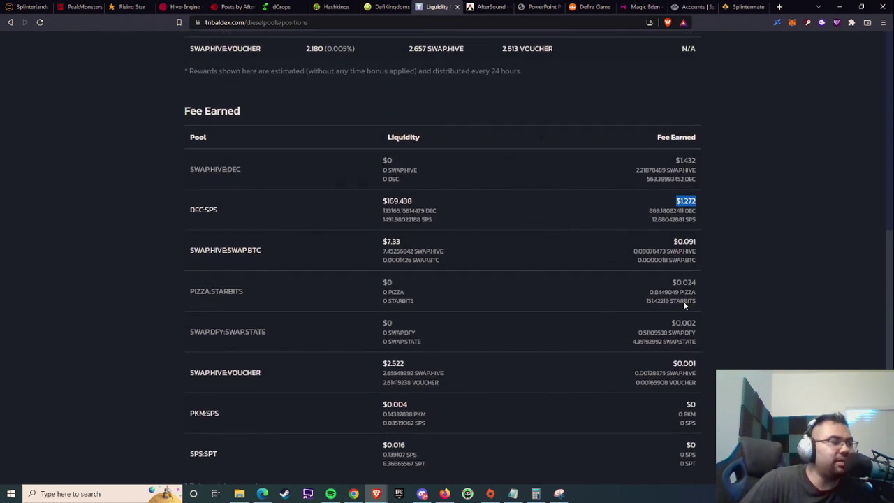
left_click(634, 237)
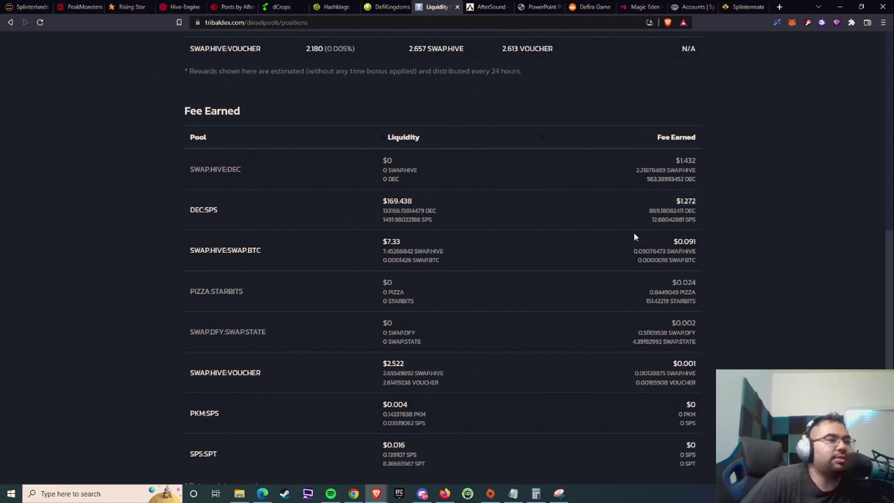
double_click(191, 210)
left_click(546, 231)
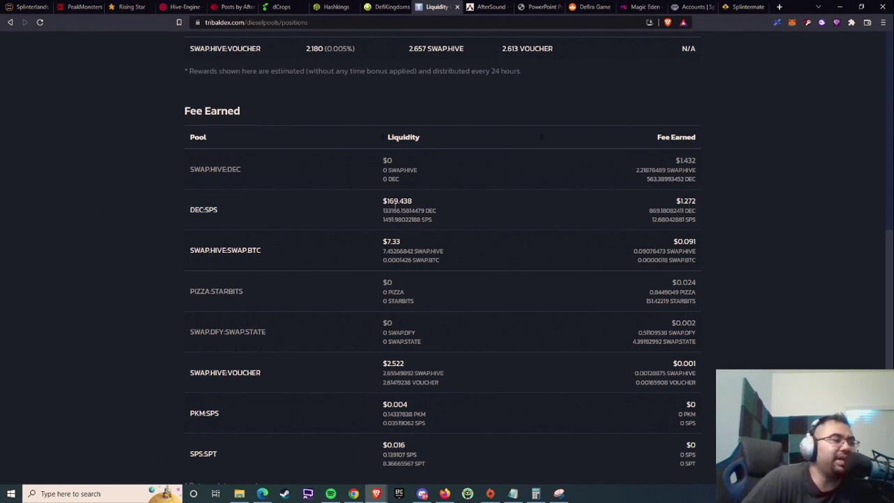
Step: Re-examine the SPS:SPT and DEC:SPS rows in the Liquidity Positions table
scroll(399, 224, "up", 5)
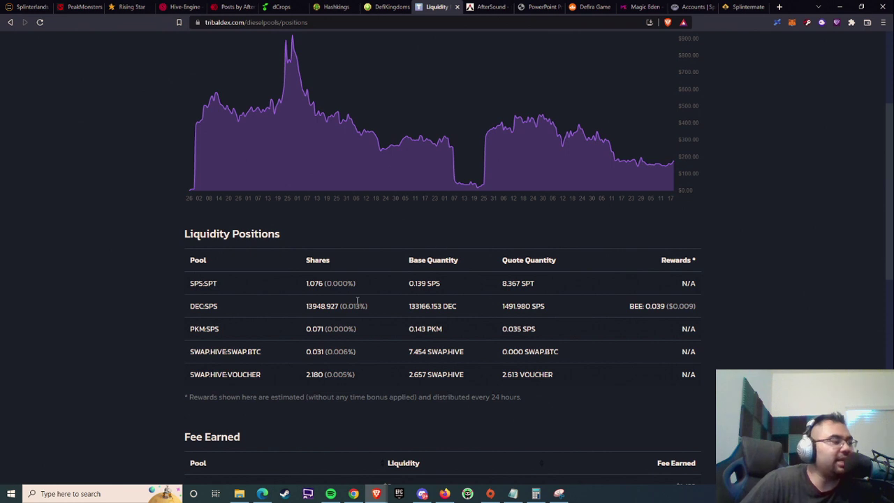
scroll(276, 211, "down", 1)
left_click_drag(182, 185, 597, 212)
left_click(554, 237)
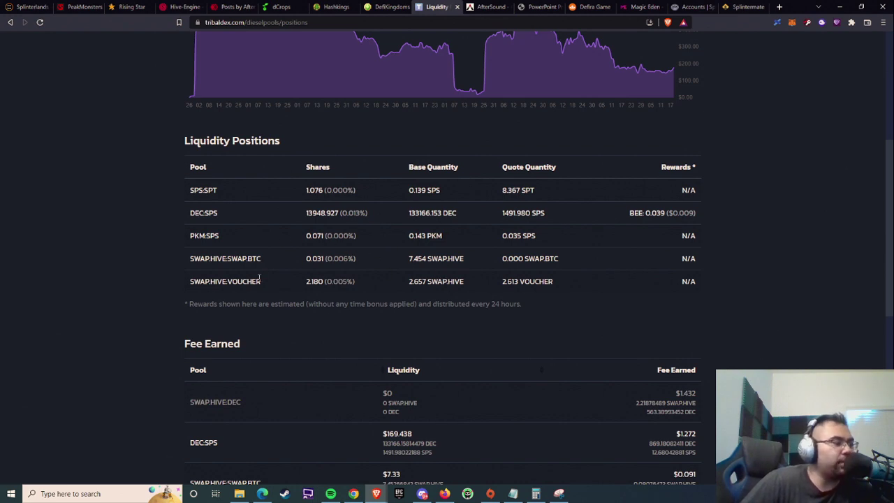
Step: Open the overview of all Diesel Pools and look through the listed pairs
scroll(257, 277, "up", 4)
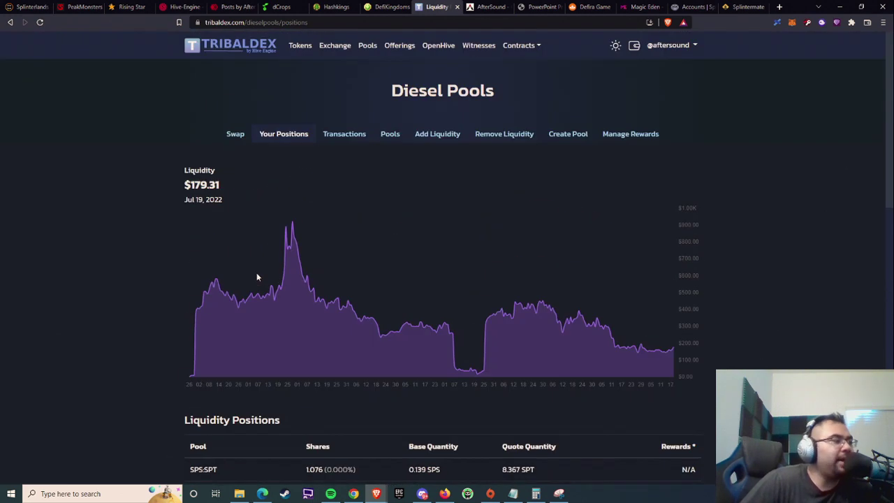
left_click(390, 134)
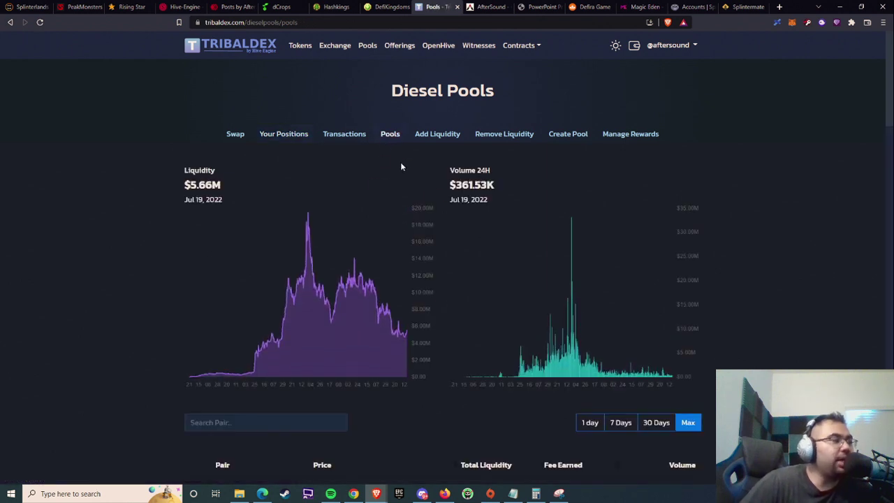
scroll(408, 217, "down", 9)
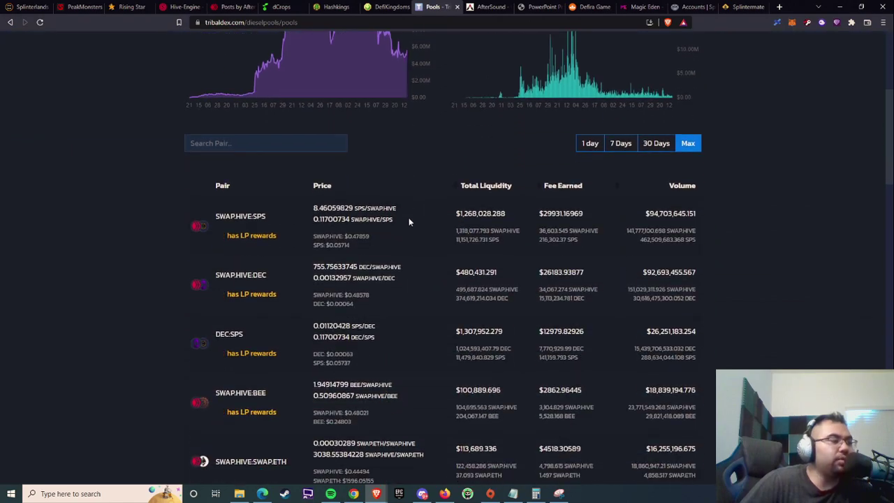
scroll(410, 221, "down", 5)
scroll(411, 220, "up", 15)
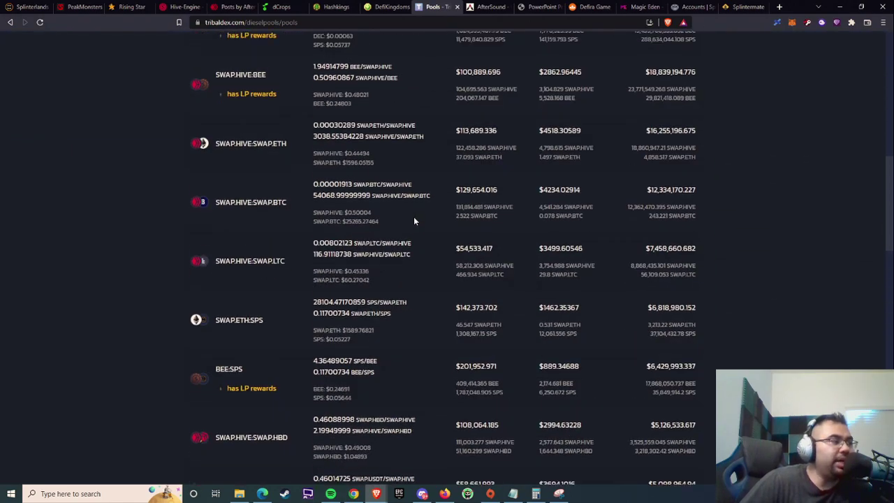
scroll(412, 219, "down", 3)
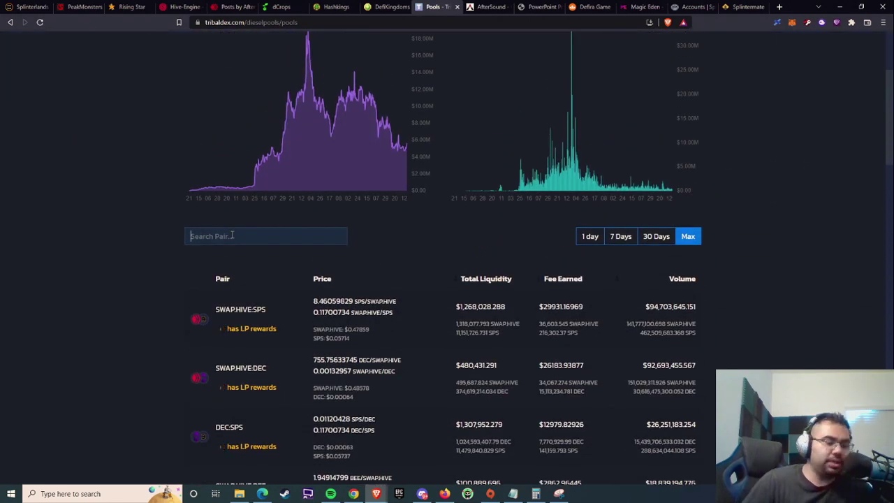
Step: Filter the pool list by "sps" and look through the matching pairs for those with LP rewards
left_click(232, 236)
type("spos")
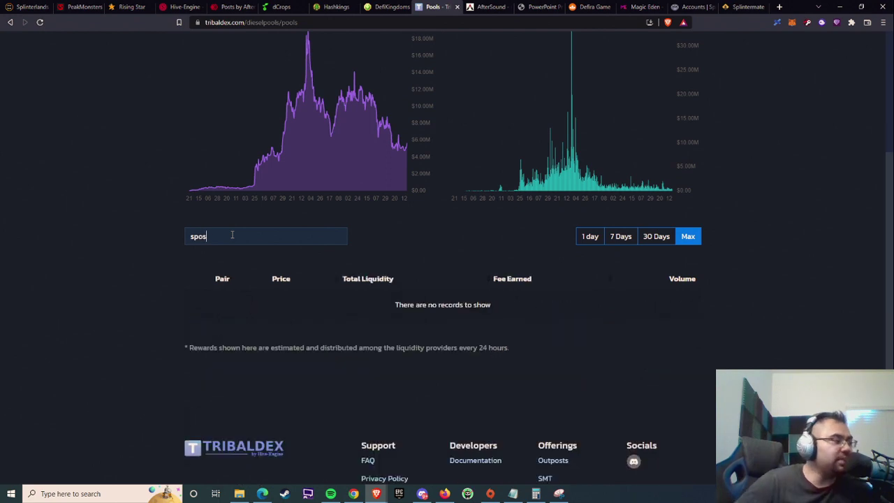
key("BackSpace")
key("BackSpace")
type("s")
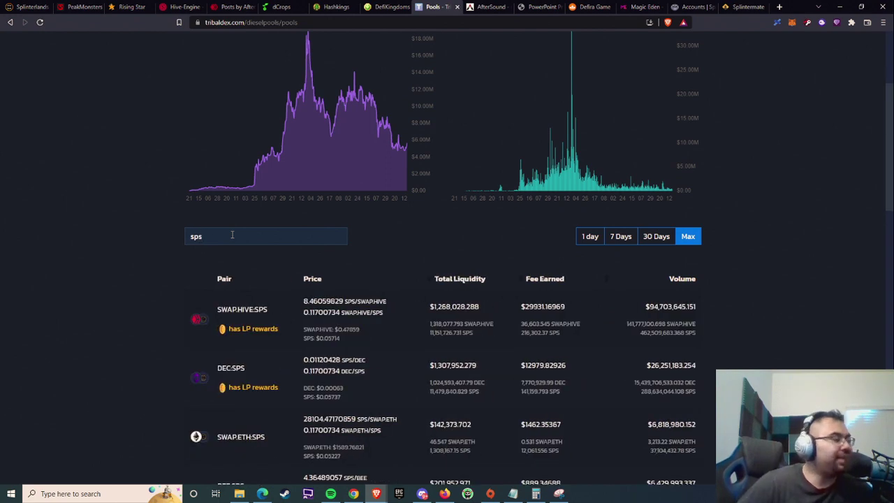
scroll(326, 239, "down", 2)
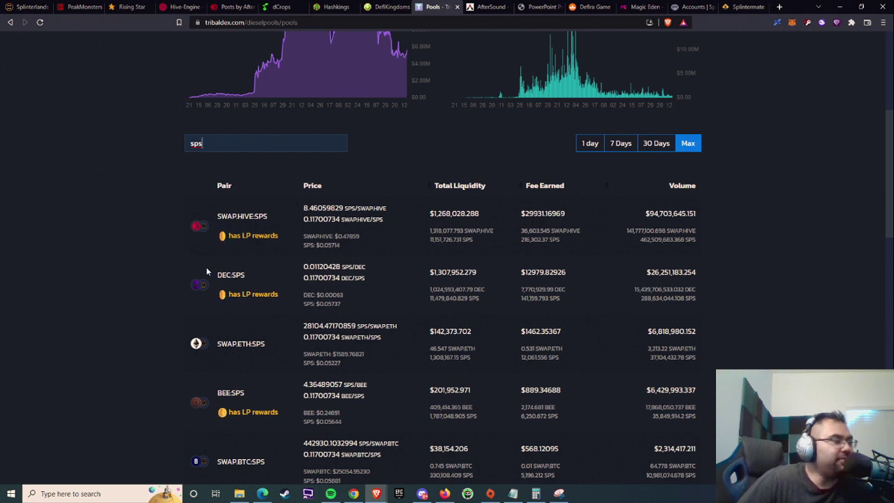
scroll(230, 350, "down", 3)
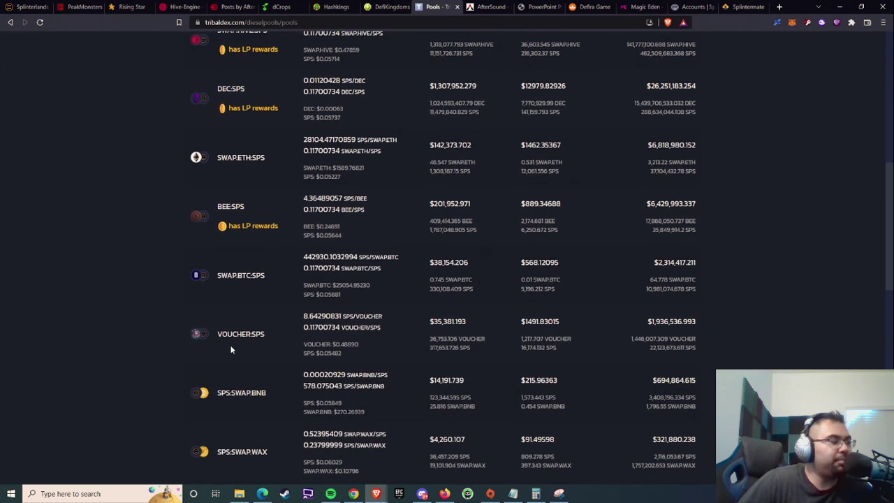
scroll(482, 303, "up", 2)
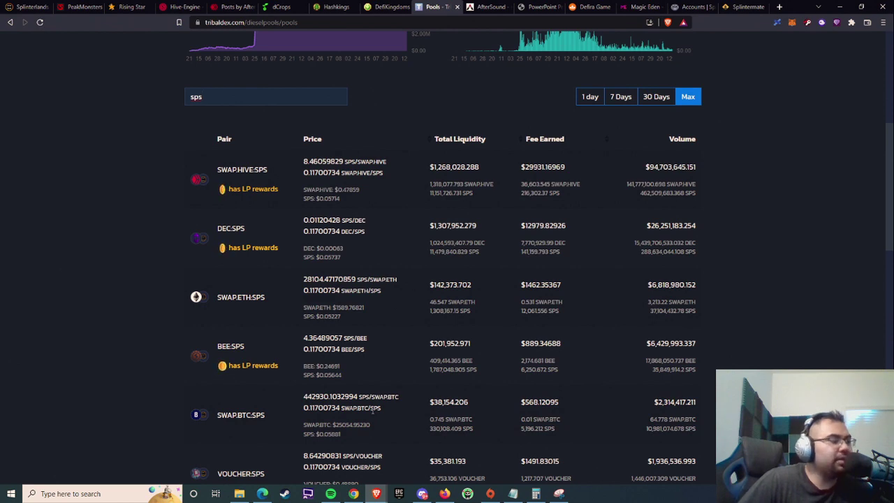
Step: Switch to the PeakD post and examine the SPS-HIVE and SPS-DEC pools listed under SPS LP Rewards
key("alt+Tab")
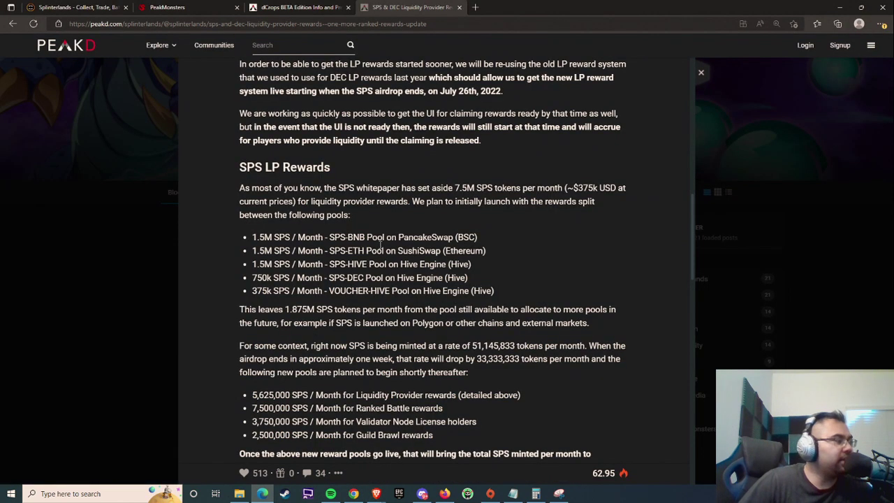
left_click_drag(332, 264, 388, 264)
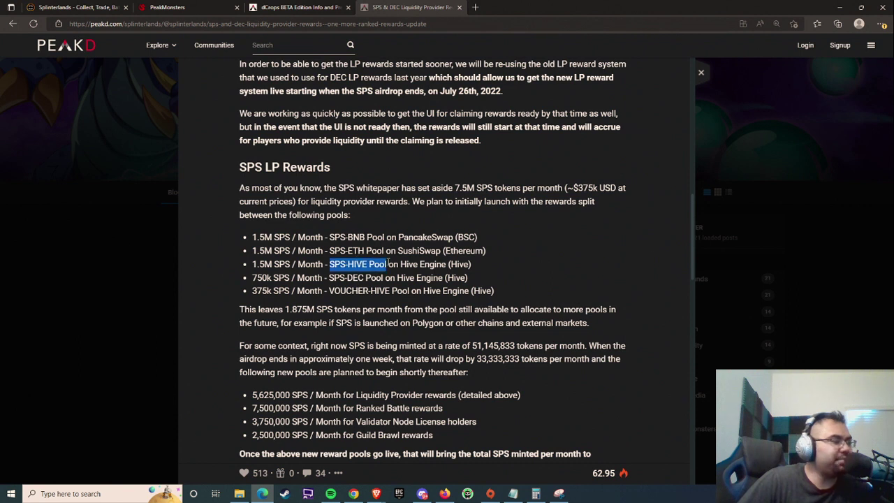
left_click(388, 263)
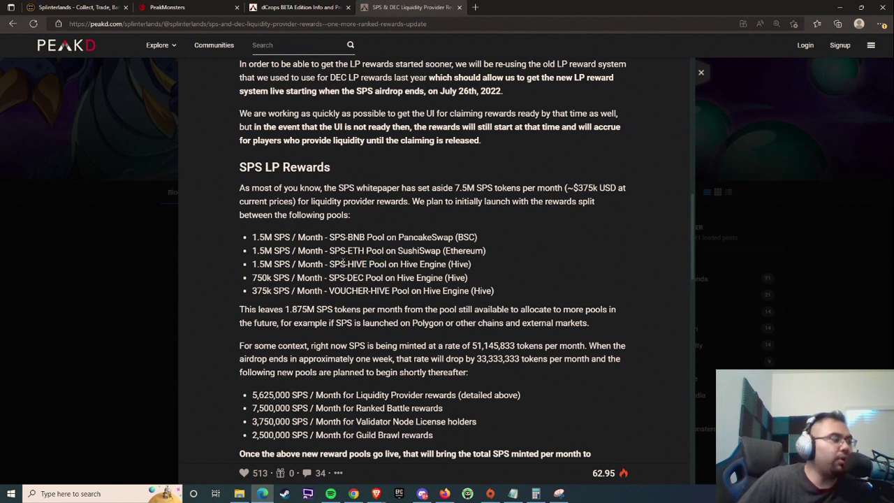
left_click_drag(334, 264, 387, 264)
left_click_drag(340, 277, 394, 280)
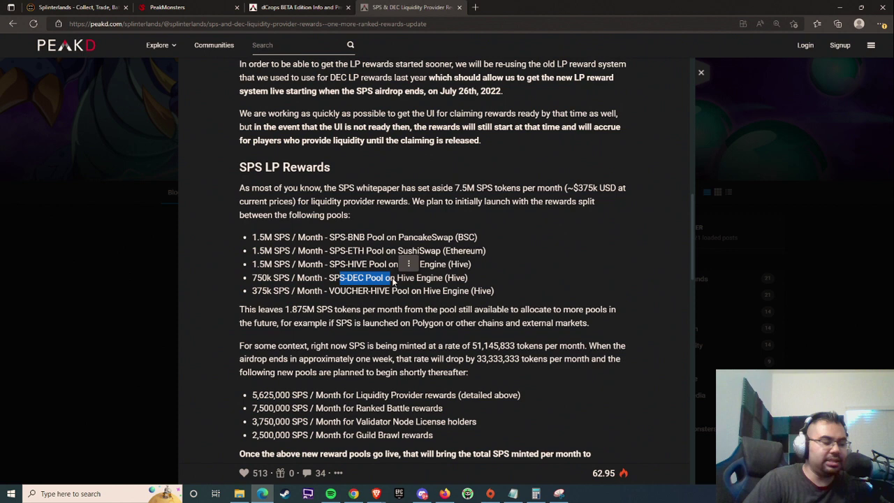
Step: Switch back to Tribaldex and locate the matching SWAP.HIVE:SPS and DEC:SPS pools in the filtered list
key("alt+Tab")
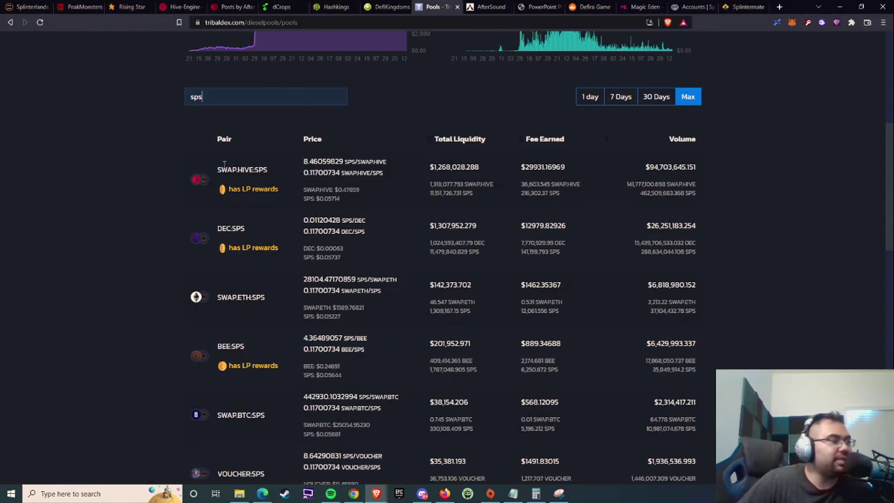
left_click_drag(224, 165, 269, 171)
left_click(274, 174)
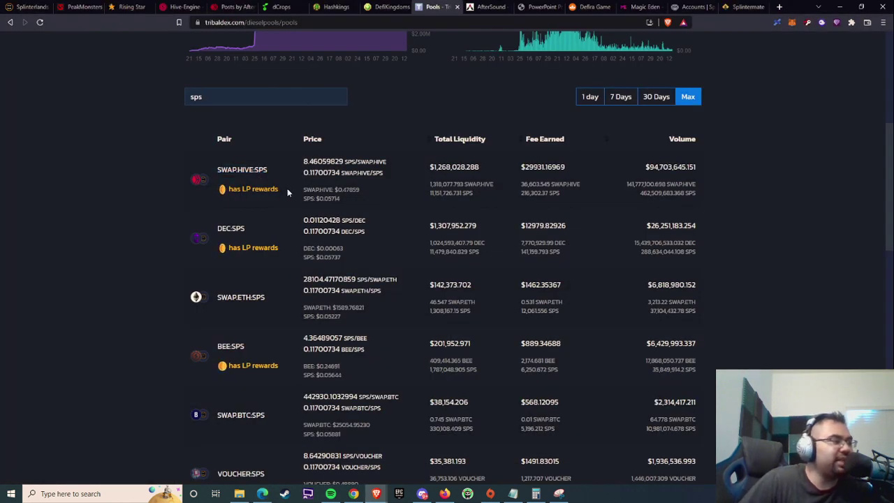
left_click_drag(216, 228, 247, 230)
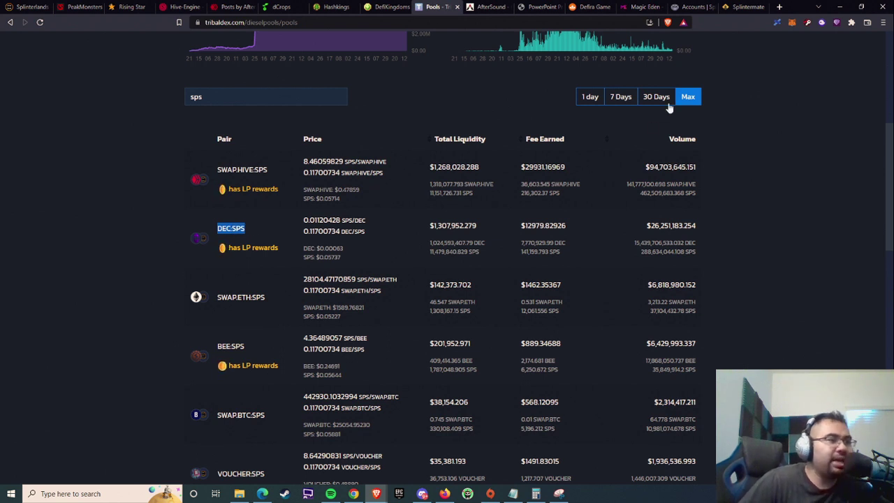
Step: Set the pool statistics period to 1 day and compare the total liquidity of SWAP.HIVE:SPS and DEC:SPS
left_click(591, 100)
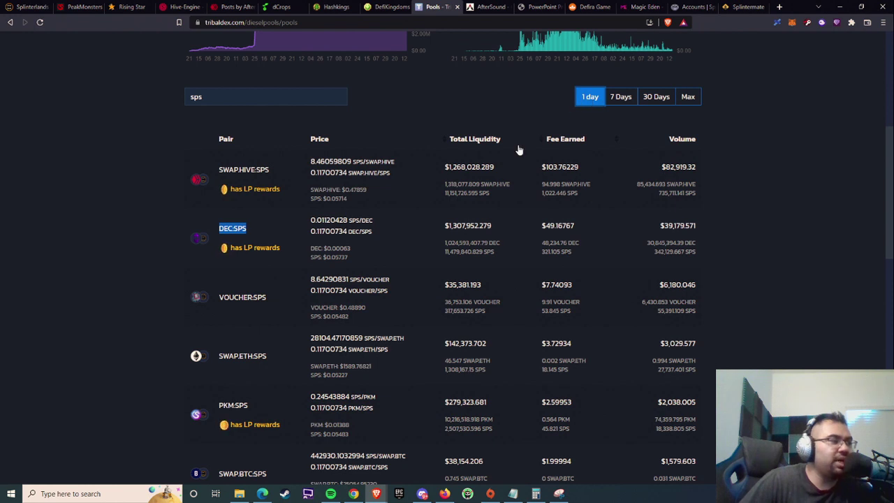
left_click_drag(443, 168, 495, 168)
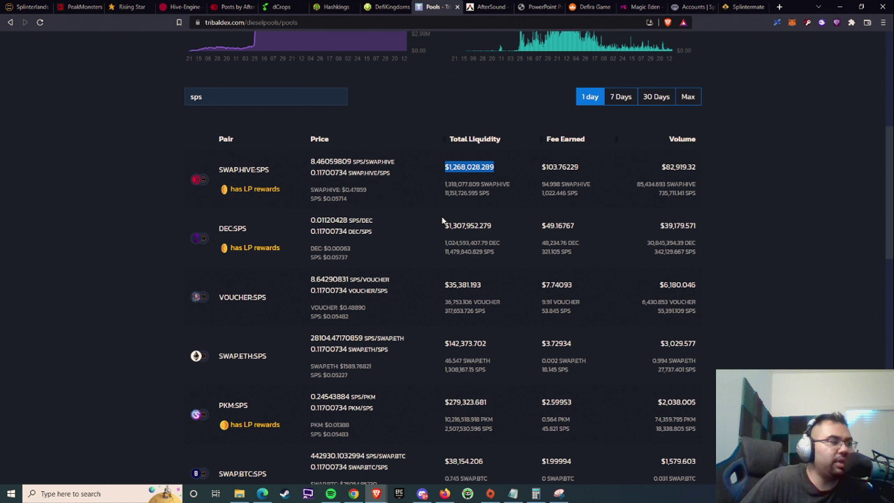
left_click_drag(442, 224, 502, 228)
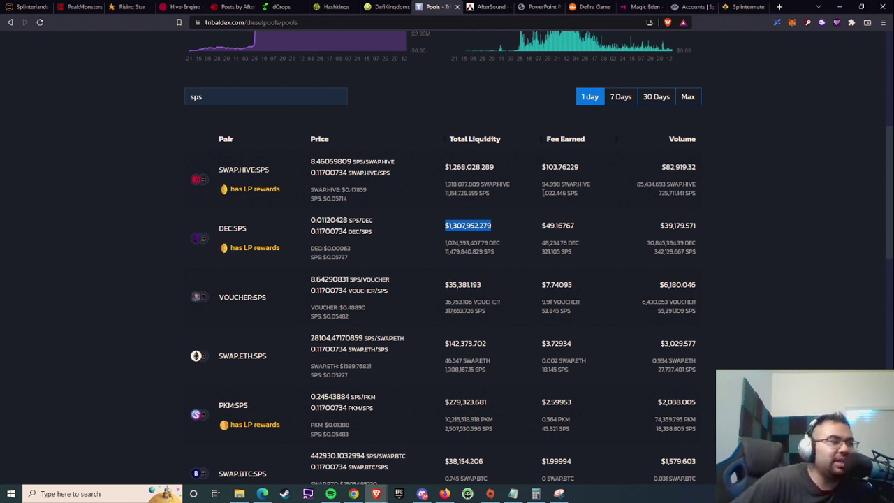
Step: Switch to Calculator and work out the SWAP.HIVE:SPS pool's yearly fee return as 103.76 ÷ 1268028 × 365
left_click(536, 491)
key("Escape")
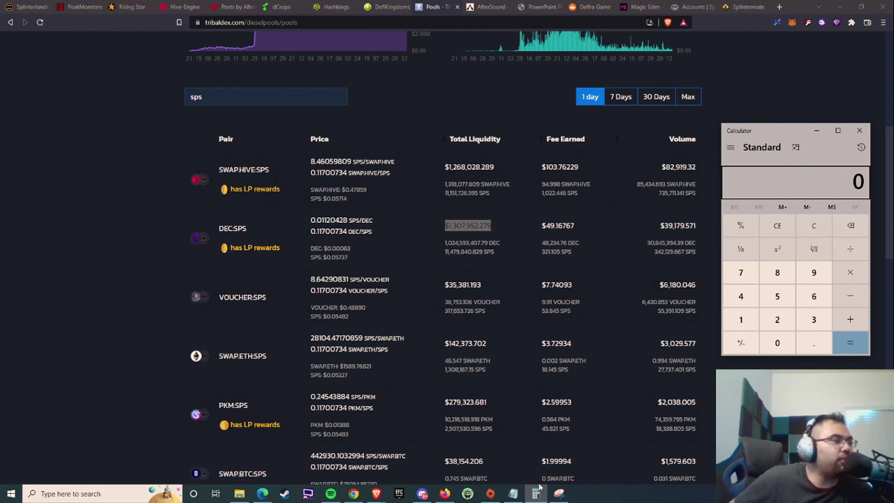
type("103.76")
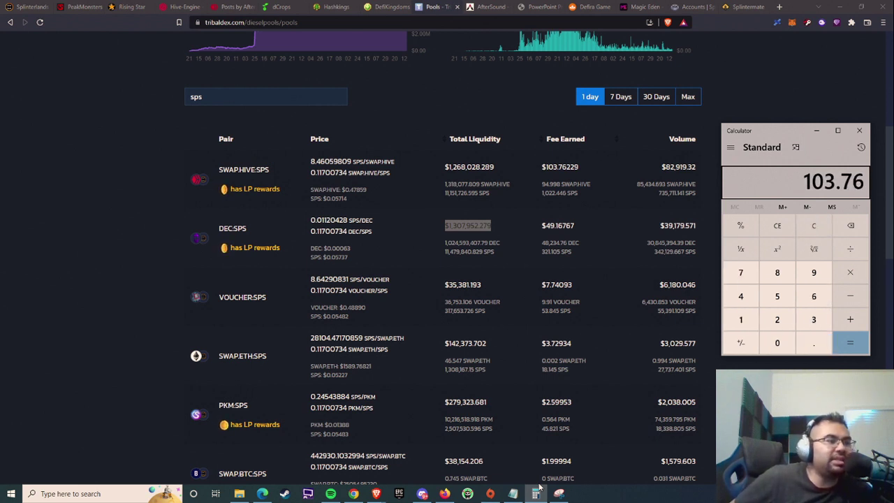
key("slash")
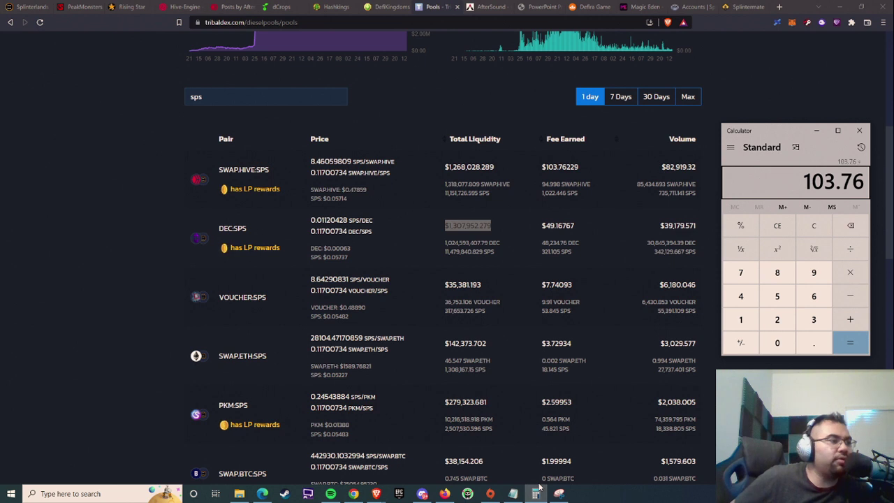
type("1268028")
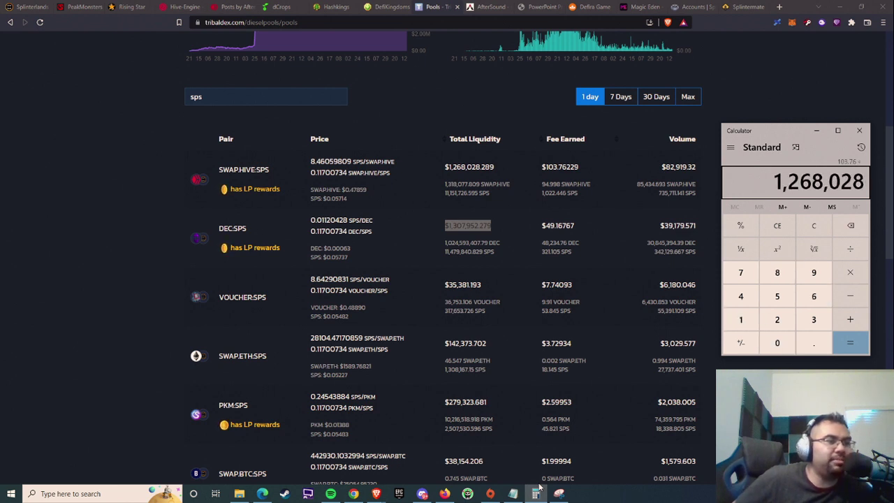
key("Return")
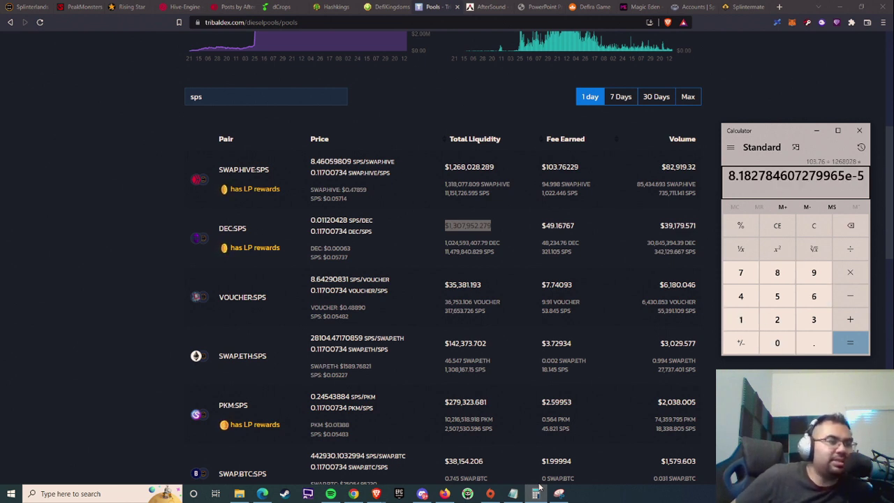
key("asterisk")
type("365")
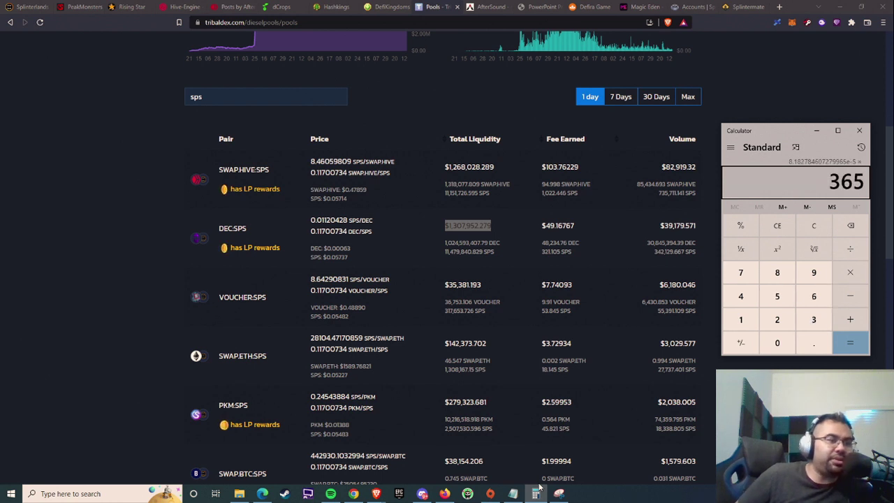
key("Return")
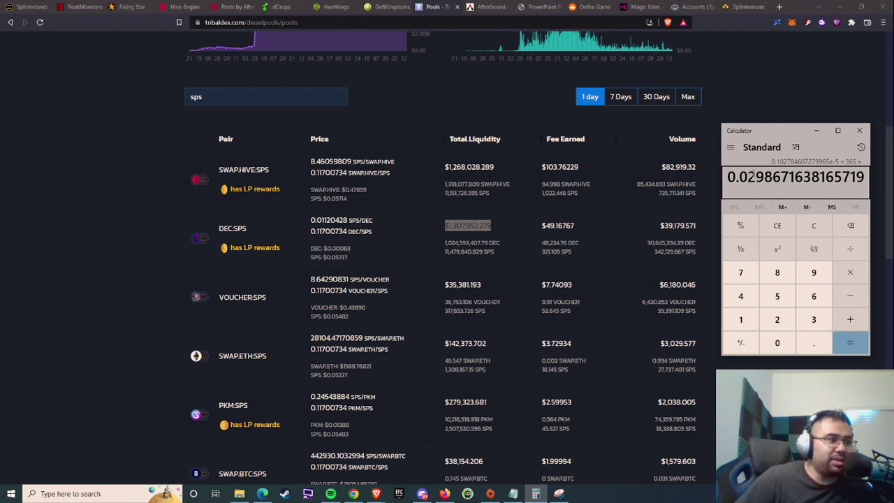
Step: Compare the SPS pools' statistics over 7 days and 30 days, and return the period to 1 day
left_click(618, 99)
left_click(651, 101)
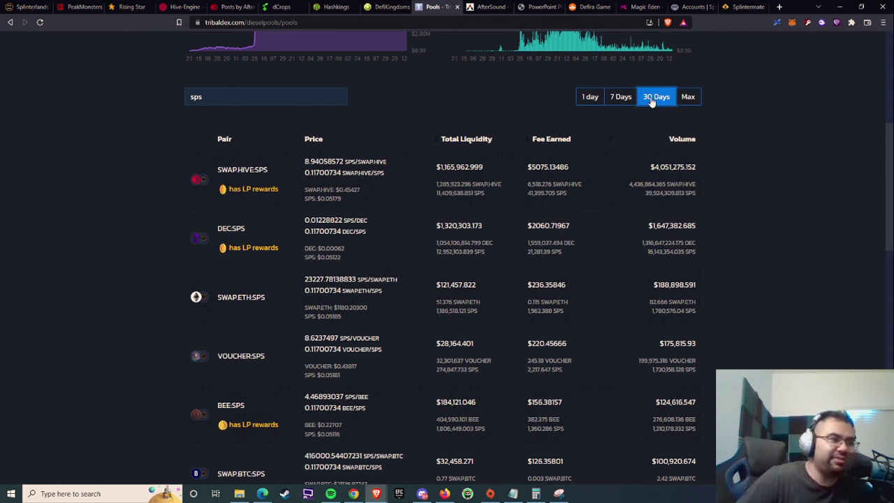
left_click(593, 98)
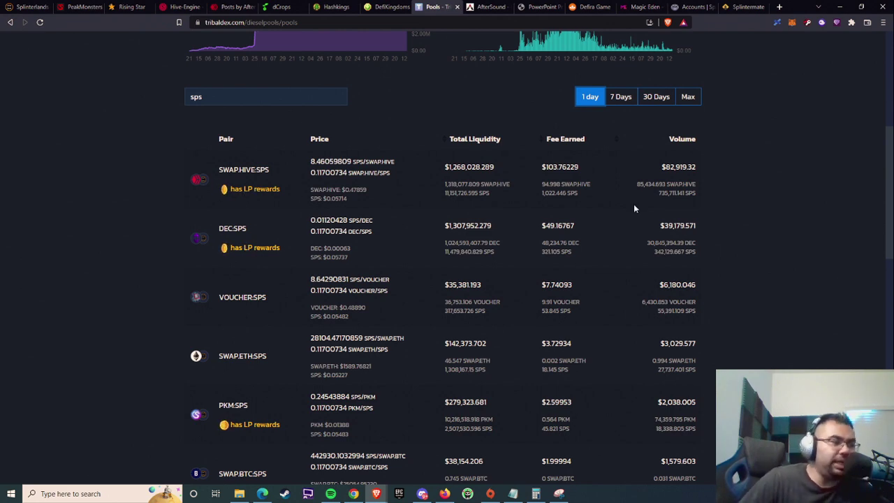
scroll(551, 221, "down", 10)
scroll(551, 221, "up", 10)
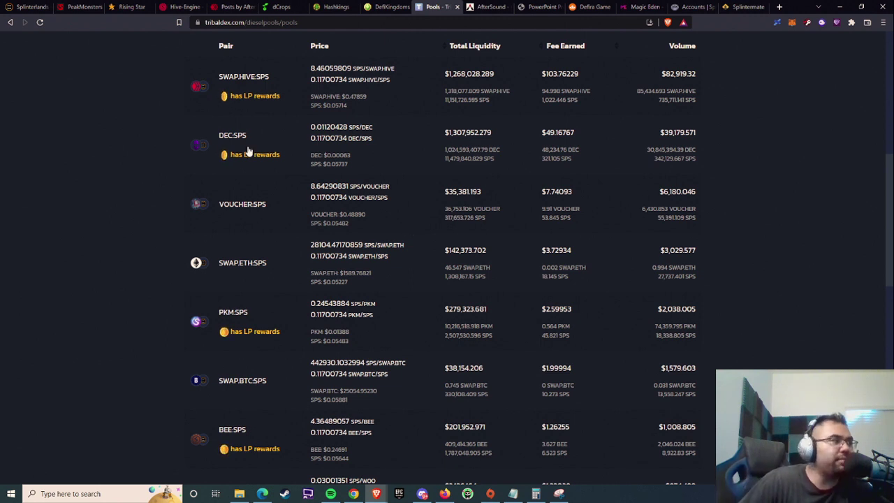
scroll(248, 150, "up", 1)
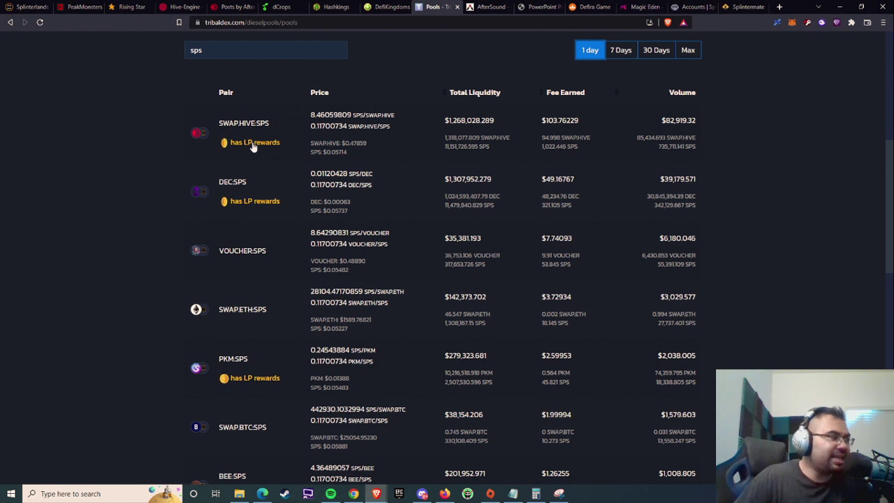
Step: Examine the DEC:SPS LP reward breakdown, marking the BEE value, the remaining tokens, and the SPS entry
mouse_move(253, 145)
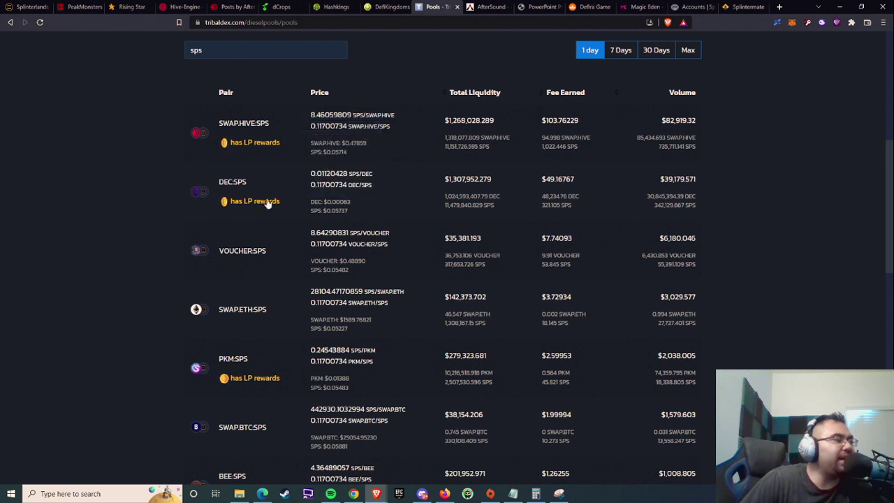
mouse_move(262, 203)
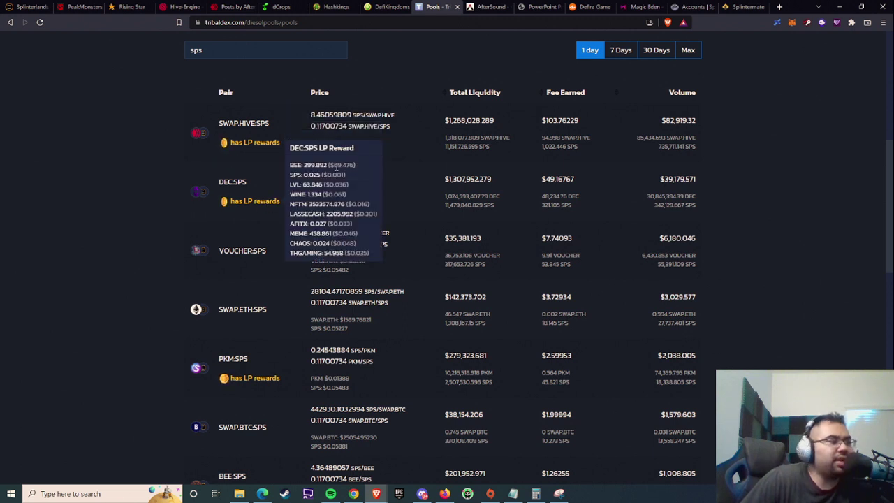
left_click_drag(334, 165, 346, 164)
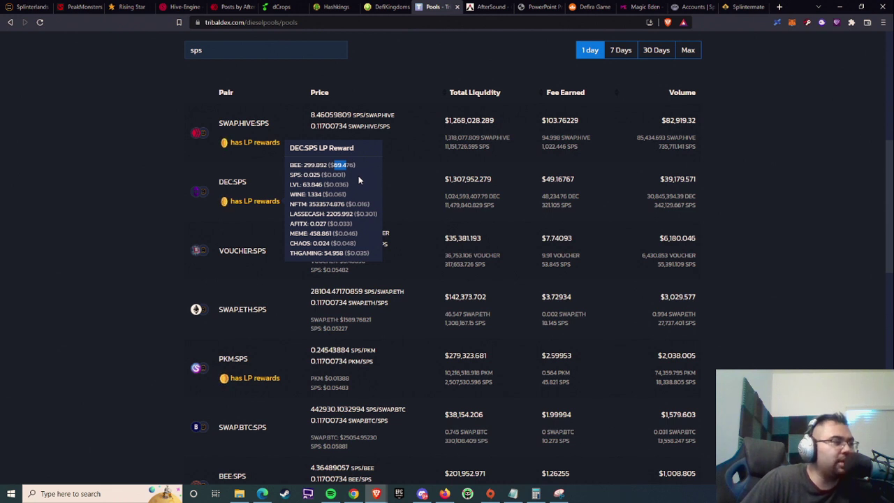
left_click(335, 168)
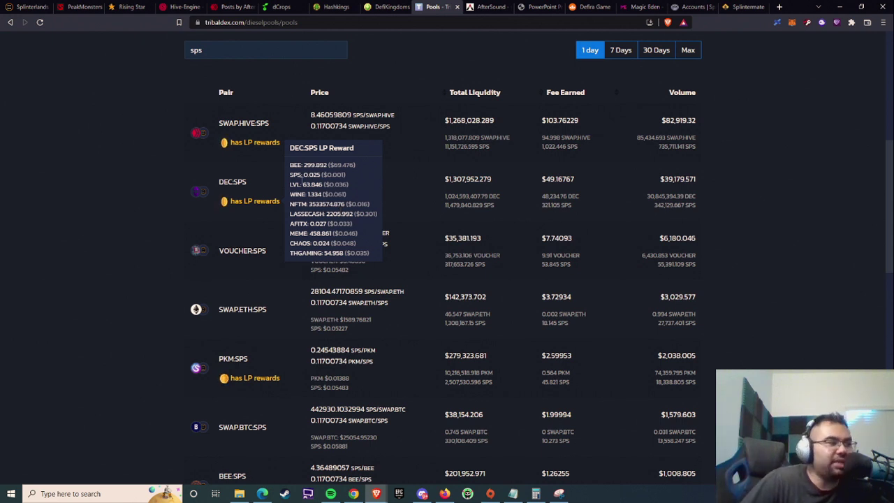
left_click_drag(299, 176, 370, 256)
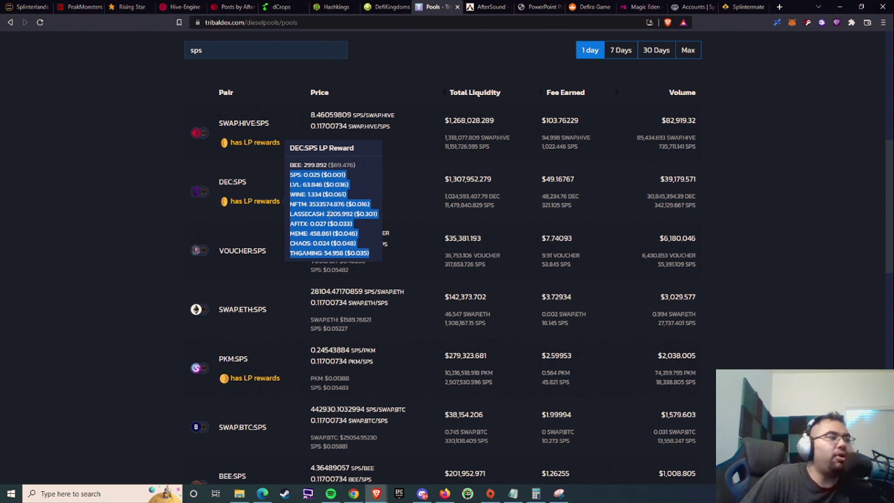
left_click(325, 214)
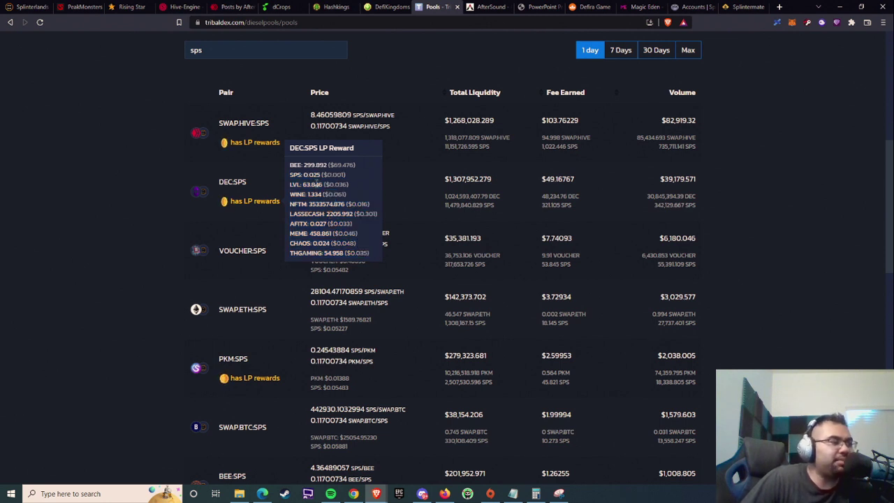
left_click_drag(290, 175, 353, 180)
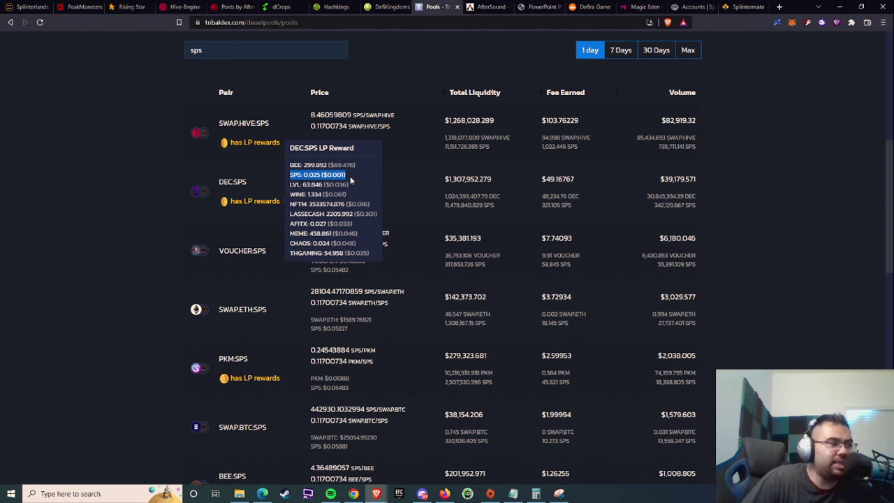
Step: Switch to Calculator and divide 750000 SPS by 30 to get the daily reward amount
left_click(536, 493)
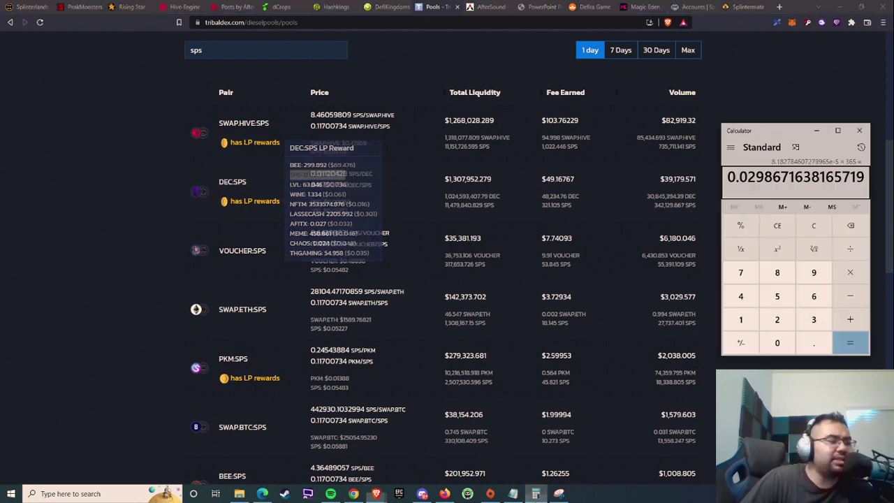
key("Escape")
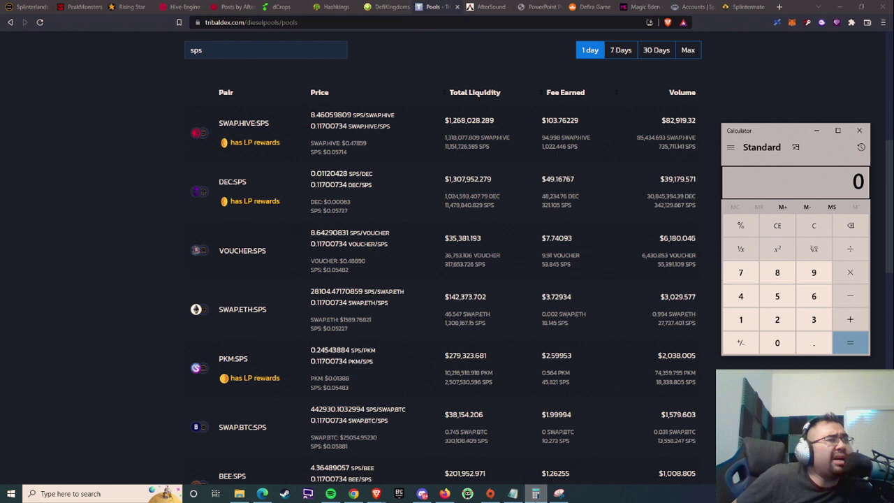
type("7500000")
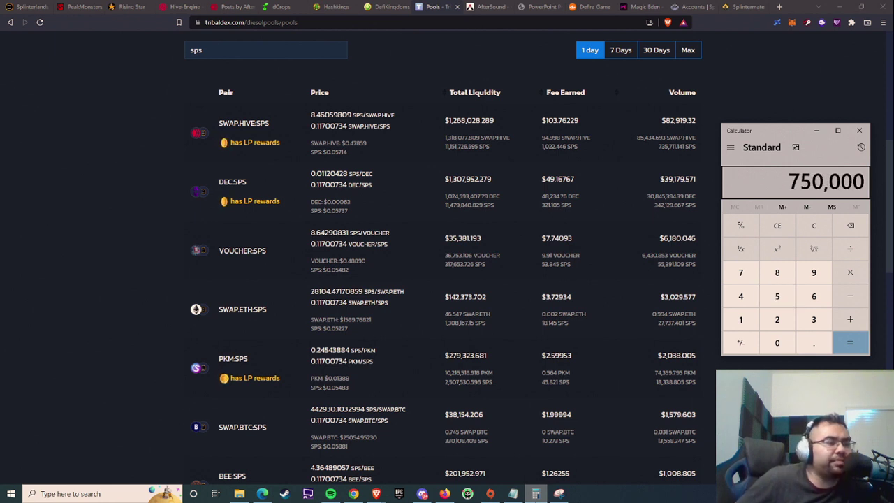
key("slash")
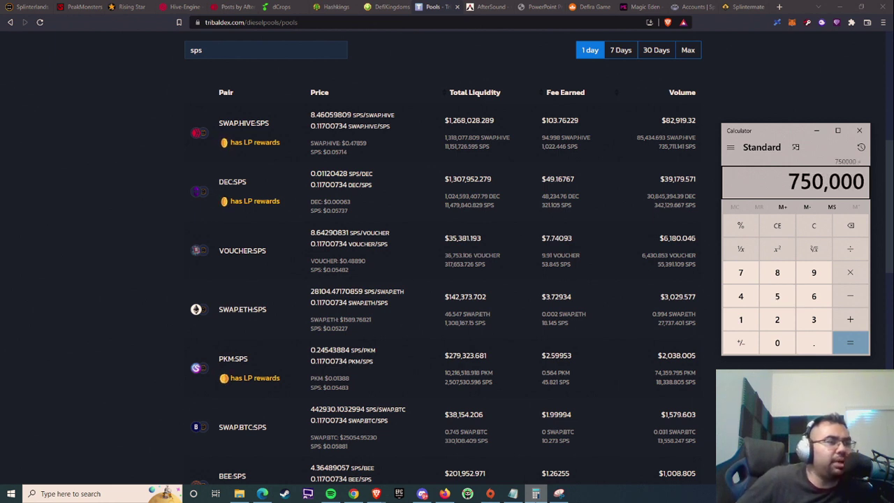
type("30")
key("Return")
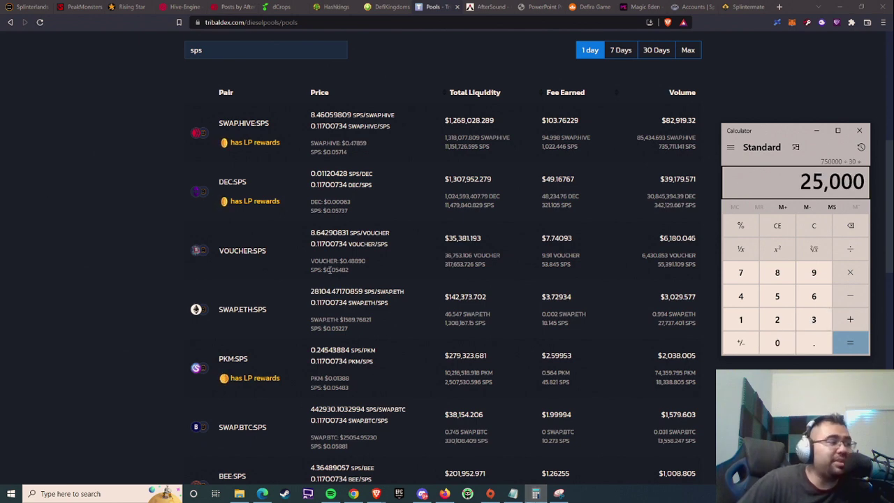
Step: Recheck the DEC:SPS LP rewards and multiply the daily SPS amount by 0.055 to get its dollar value
left_click(259, 204)
mouse_move(264, 200)
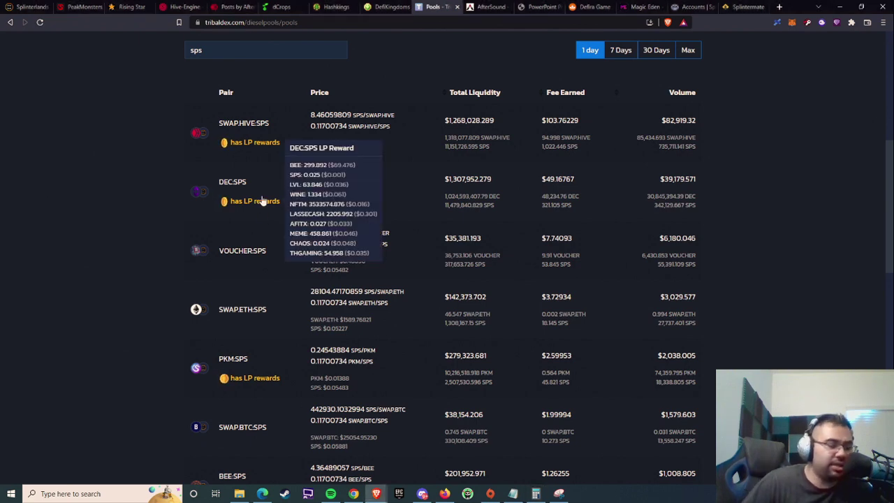
key("alt+Tab")
type("*0.055")
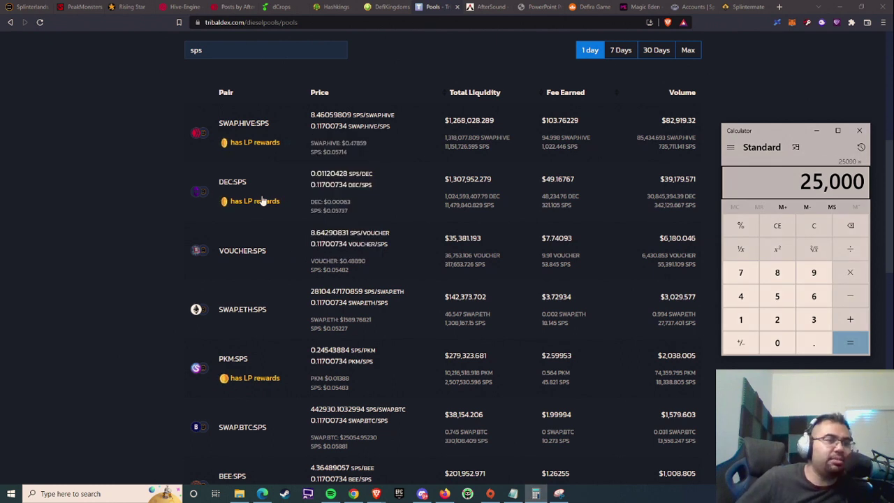
key("Return")
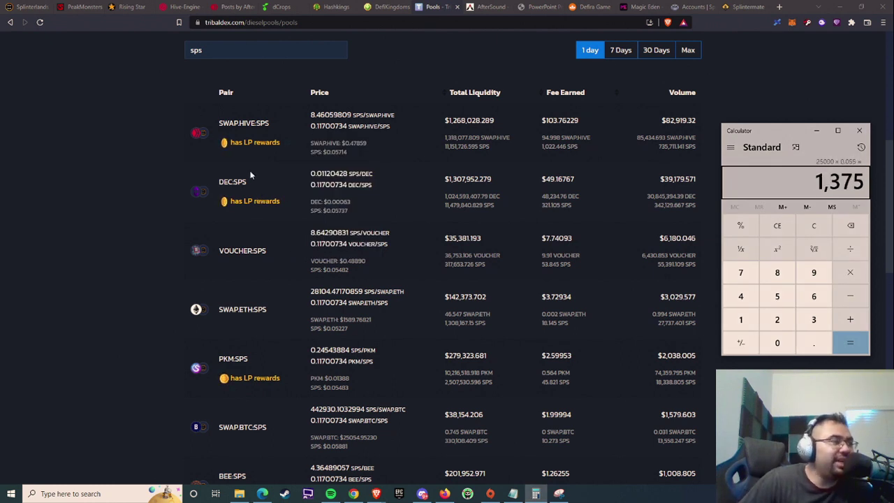
Step: Reopen the DEC:SPS LP reward breakdown and mark its SPS entry for comparison
left_click(262, 202)
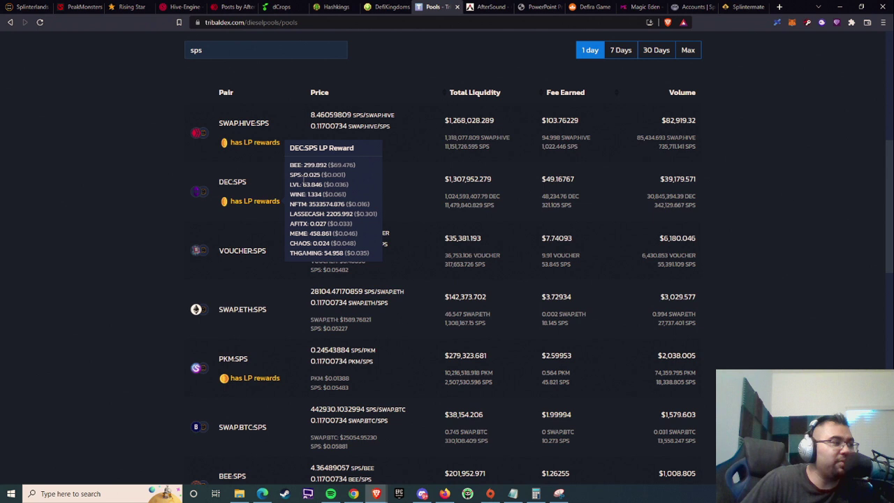
left_click_drag(287, 179, 350, 182)
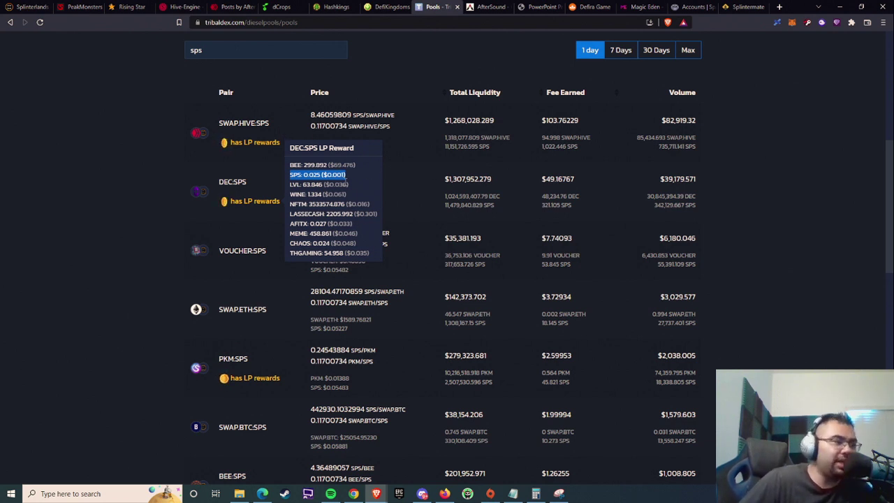
left_click(348, 183)
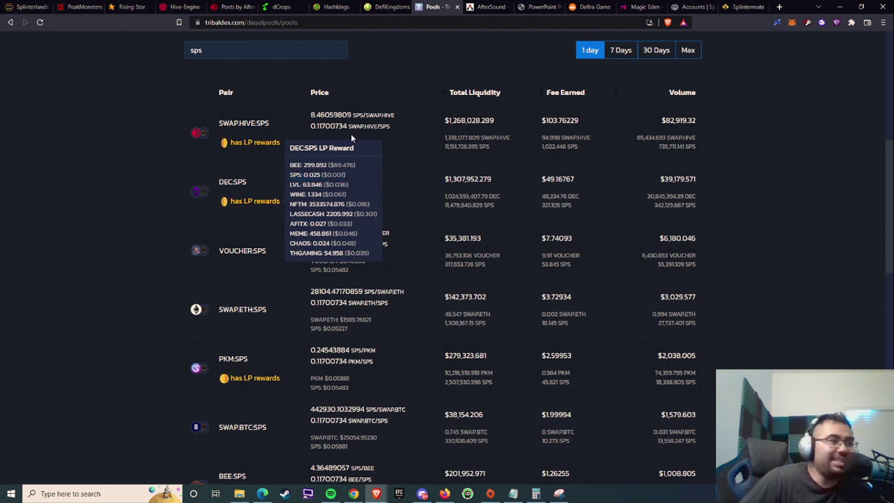
Step: Switch to Hive Engine, open the DEC market from the token list, and examine its buy and sell orders
left_click(191, 6)
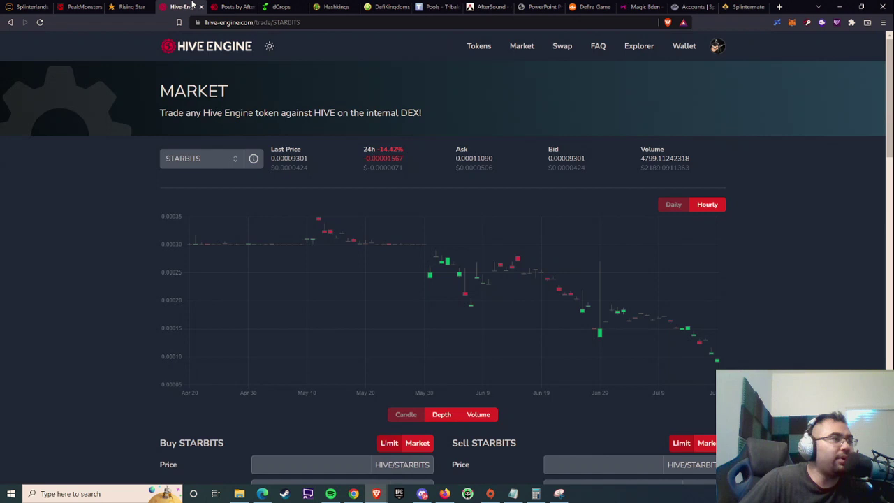
left_click(479, 45)
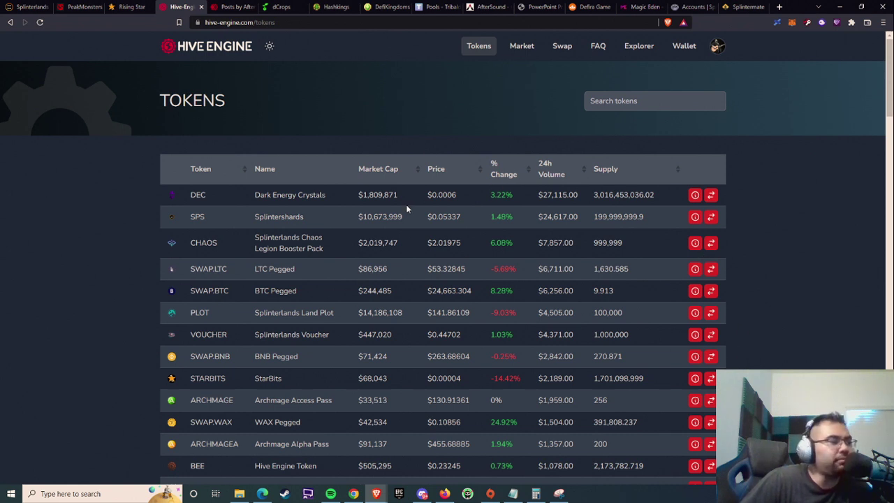
left_click(711, 196)
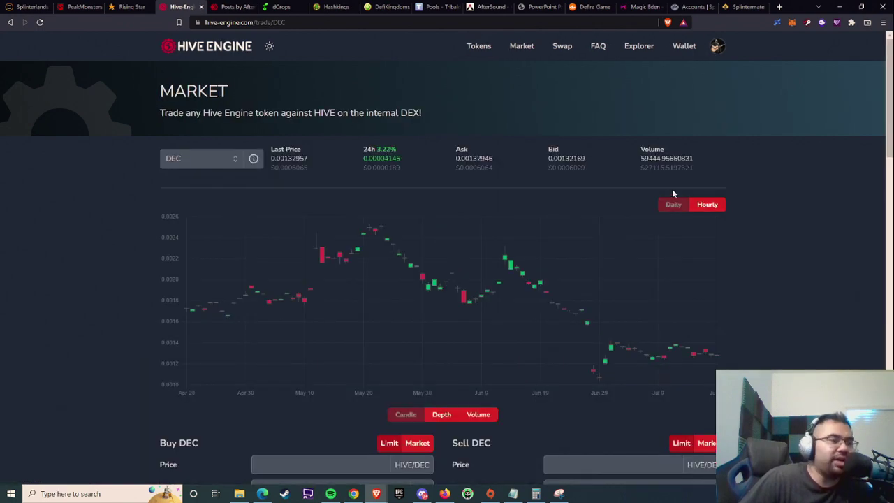
scroll(795, 222, "down", 3)
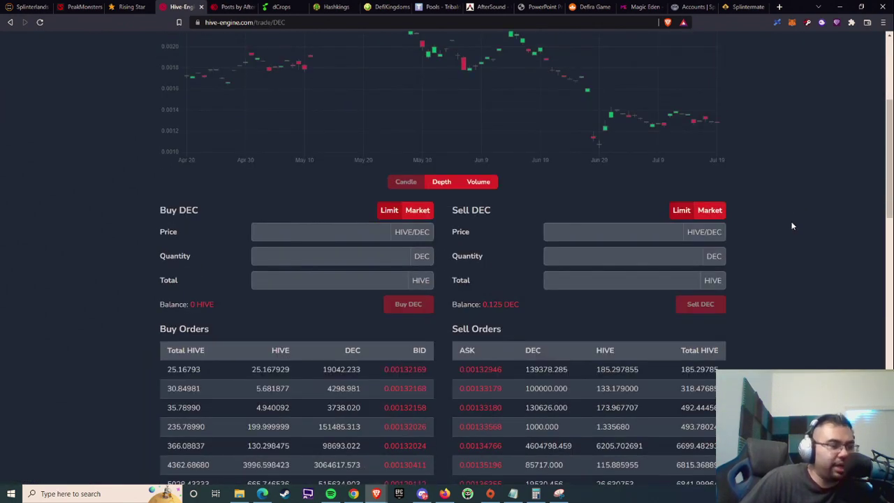
scroll(792, 225, "down", 3)
scroll(792, 226, "up", 7)
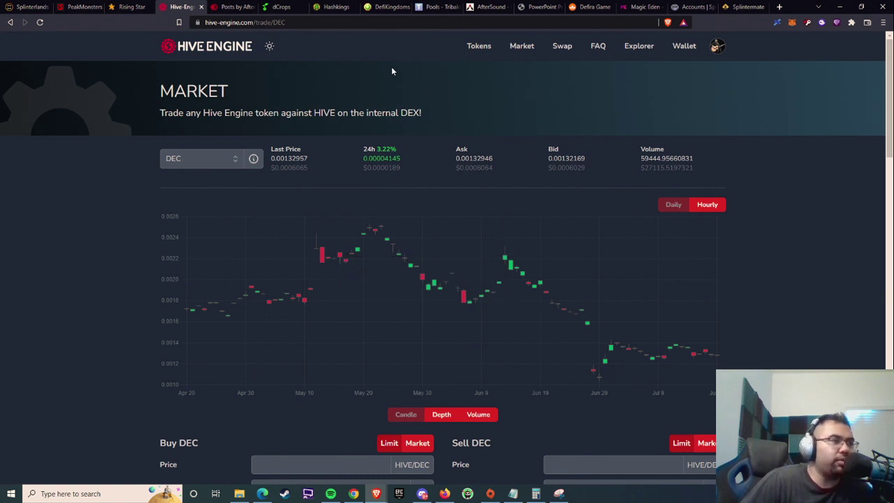
Step: Check the withdrawal fees in the wallet's Withdraw Tokens dialog, and return to the token list
left_click(686, 49)
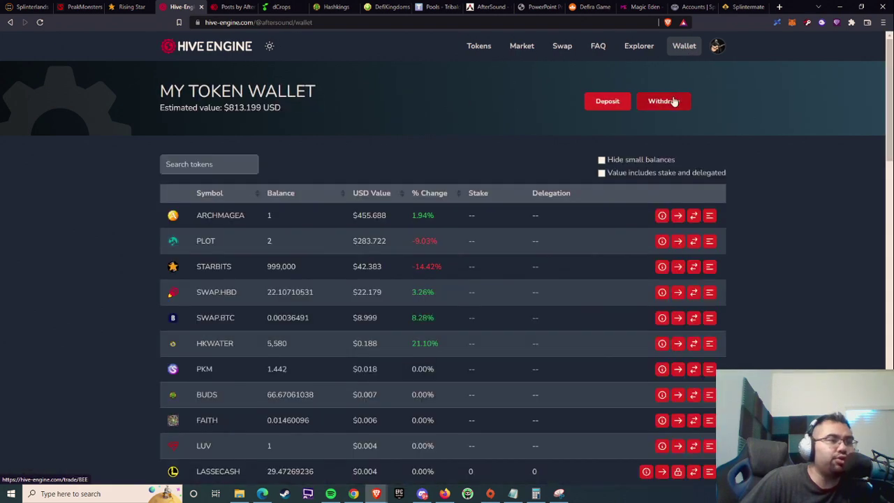
left_click(664, 102)
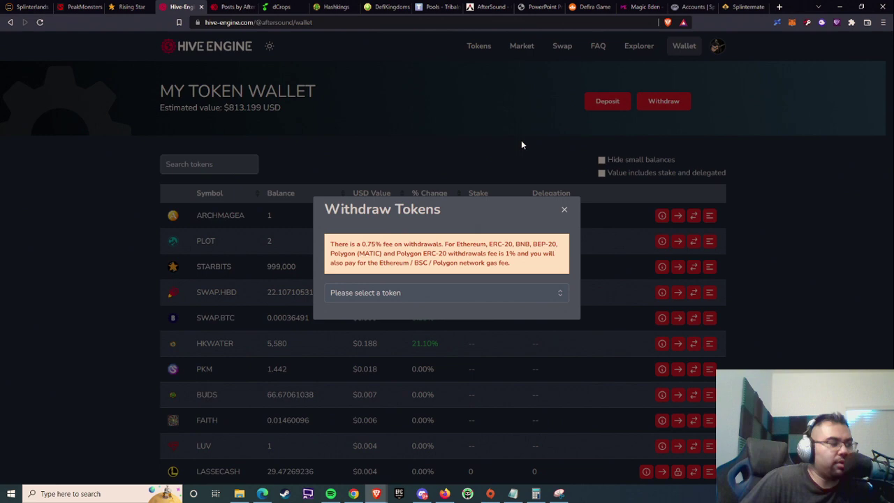
left_click(470, 54)
left_click(470, 55)
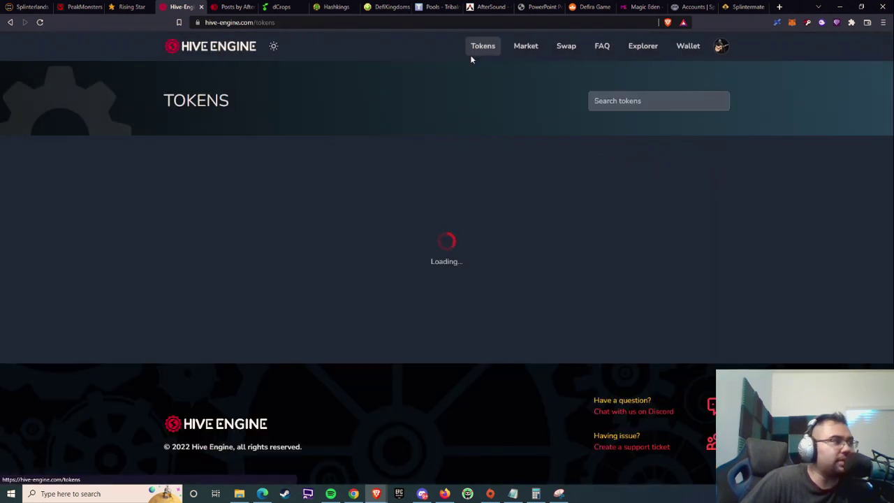